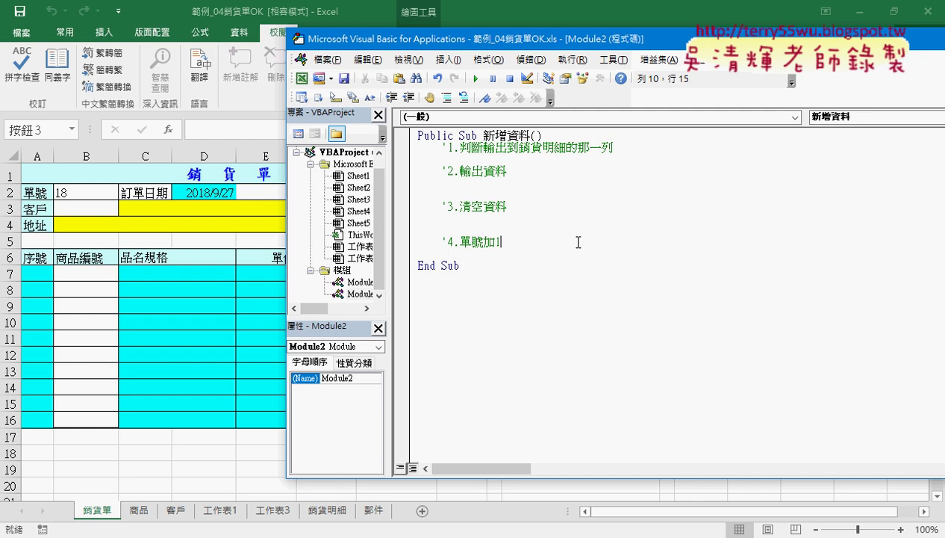
- Drag the VBA editor window to the right to uncover the 銷貨單 form behind it
left_click_drag(571, 42, 679, 37)
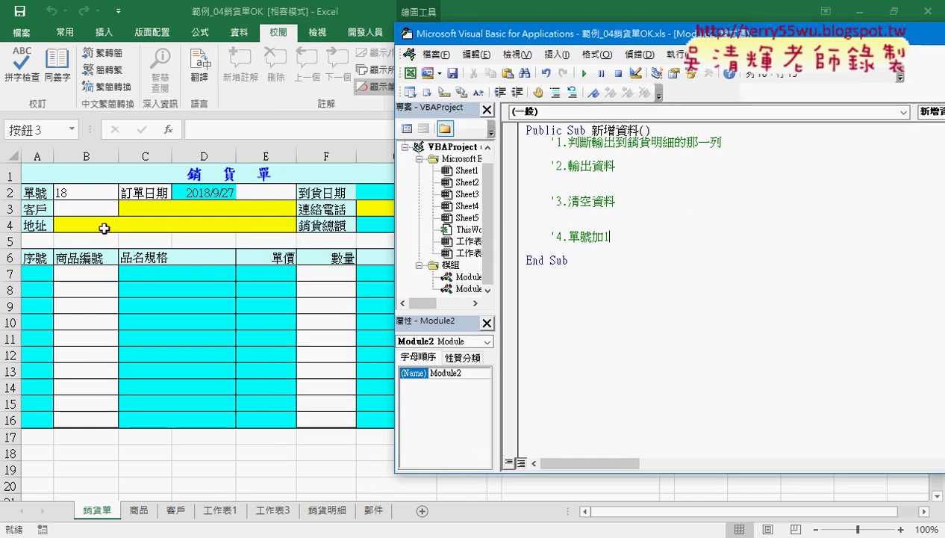
- Set the delivery type to 2急 件 and the customer code to 0003
left_click(268, 192)
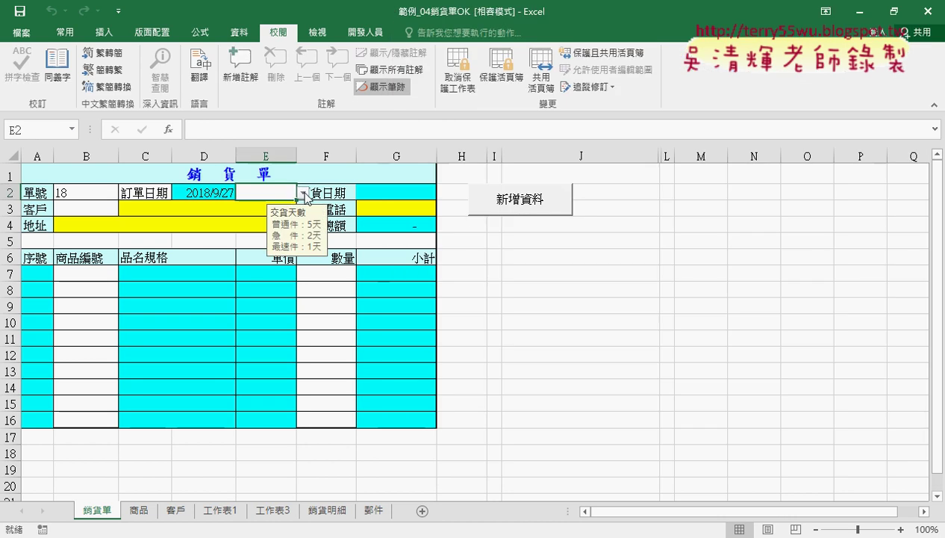
left_click(303, 193)
left_click(288, 217)
left_click(114, 211)
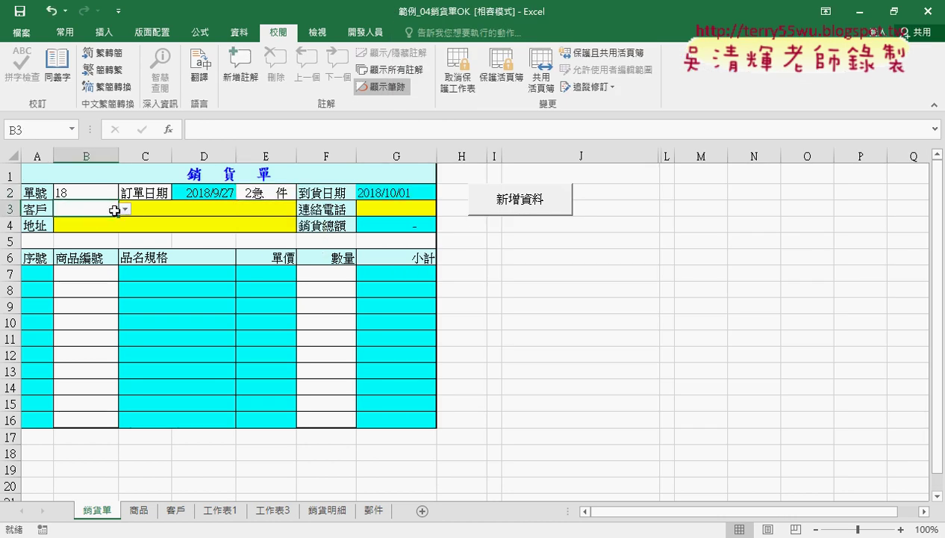
left_click(125, 209)
left_click(112, 240)
- Choose products A1103 and A2103 for item rows 7 and 8
left_click(98, 272)
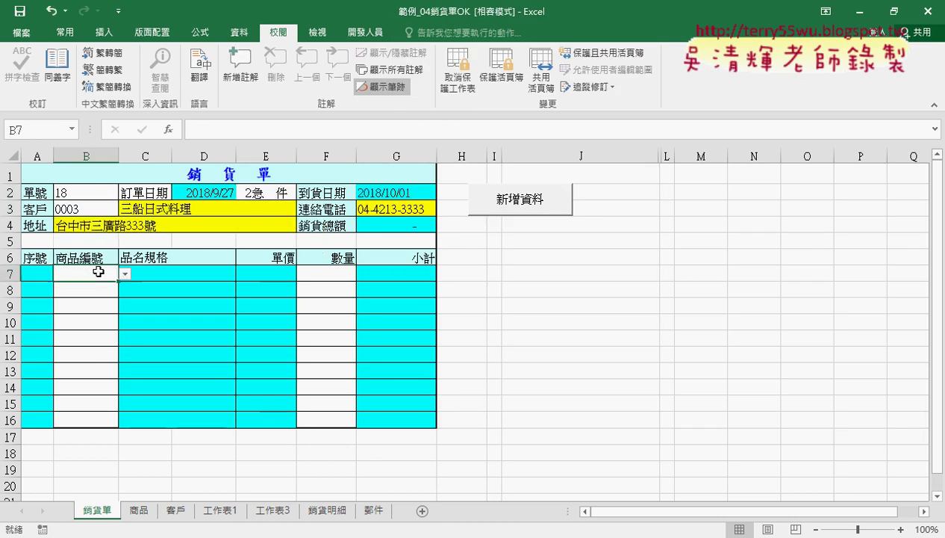
left_click(124, 273)
left_click(93, 293)
left_click(94, 292)
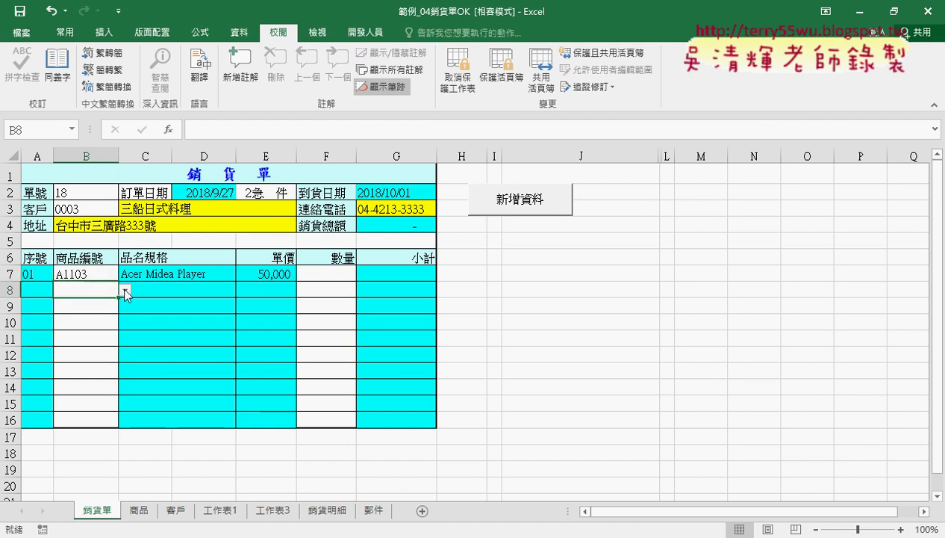
left_click(126, 292)
left_click(90, 325)
- Set both item quantities to 4 for a 214,400 total, and select order number 18 in B2
left_click(332, 272)
left_click(363, 275)
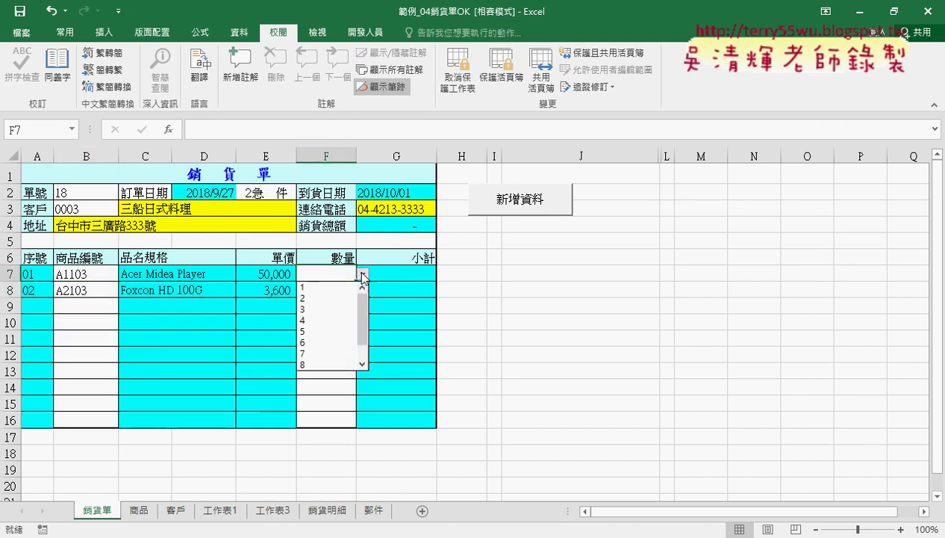
left_click(338, 320)
left_click(345, 290)
left_click(363, 290)
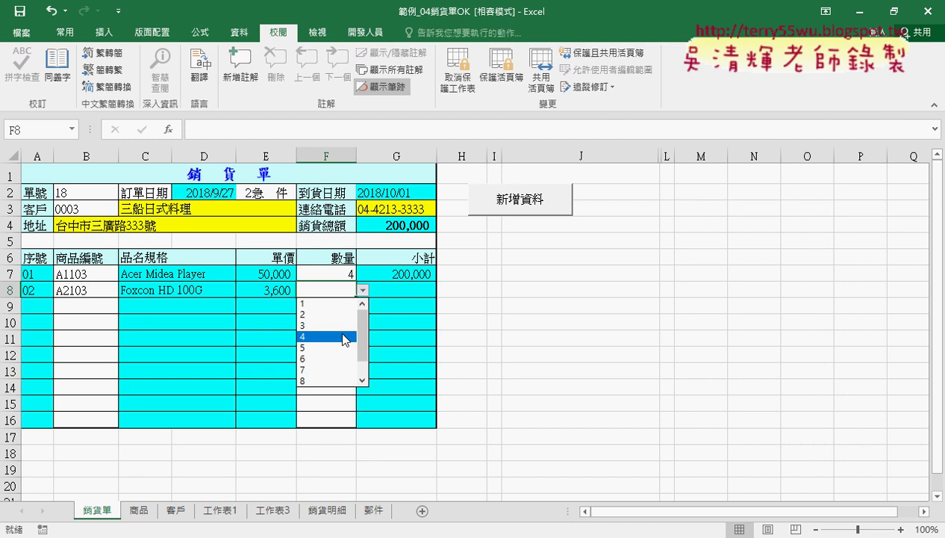
left_click(345, 337)
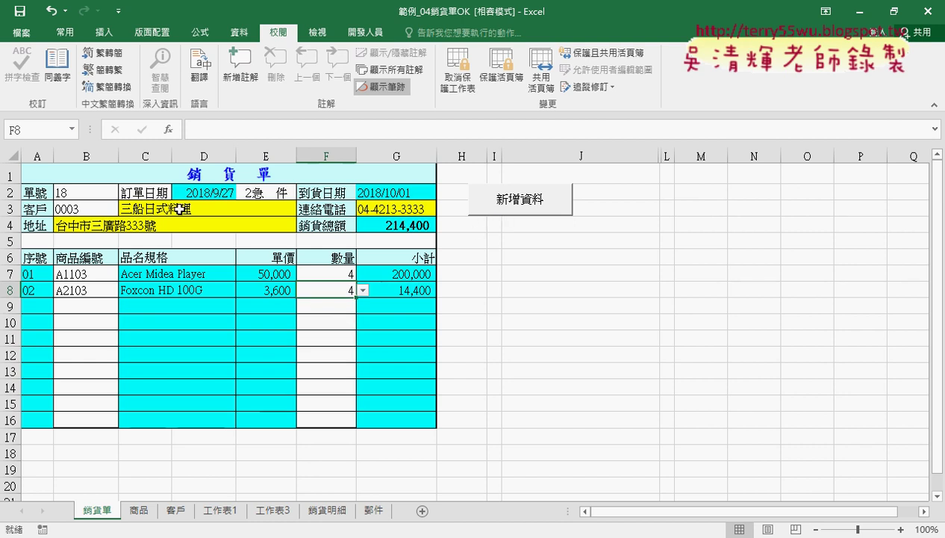
left_click(87, 192)
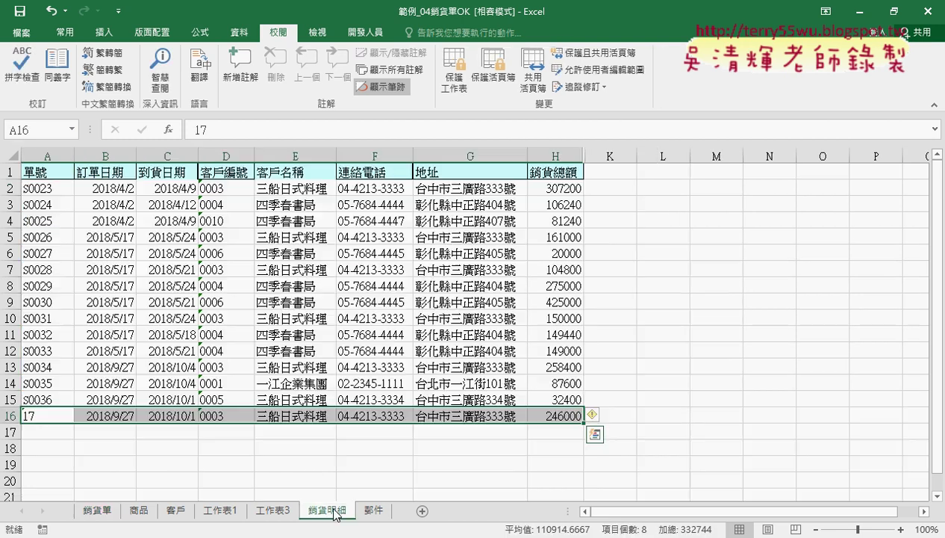
- Check 銷貨明細's first empty cell A17 against the form's order date in D2
left_click(331, 512)
left_click(38, 431)
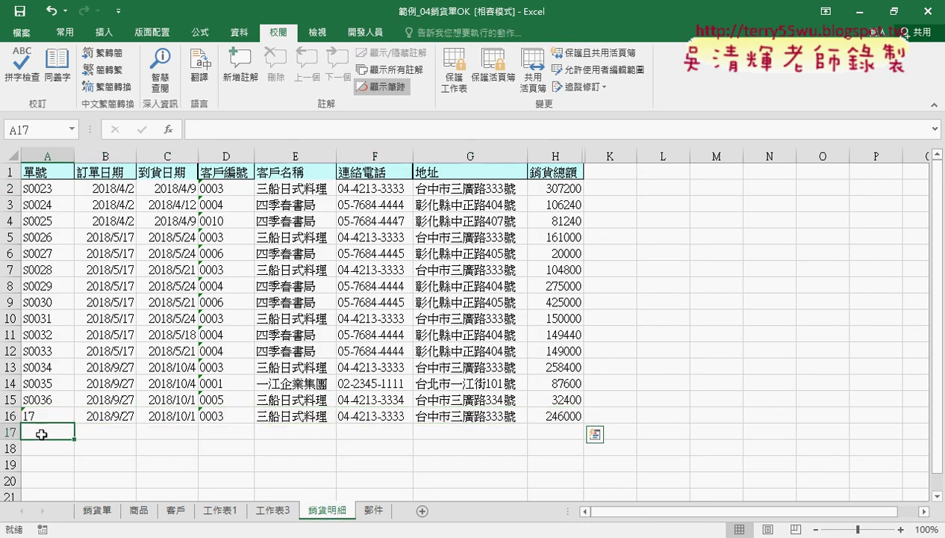
left_click(103, 512)
left_click(200, 193)
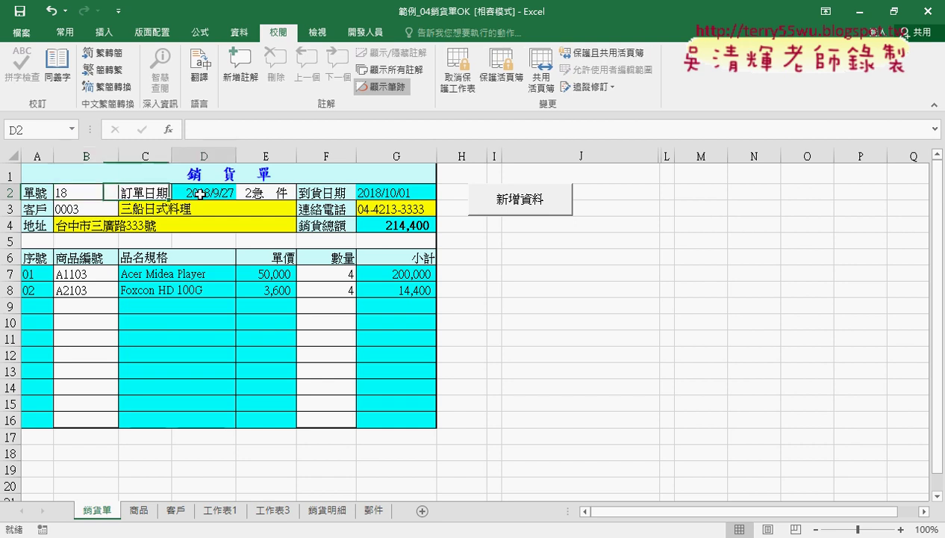
- Step through B17 to H17, where order date through sales total will go
left_click(331, 512)
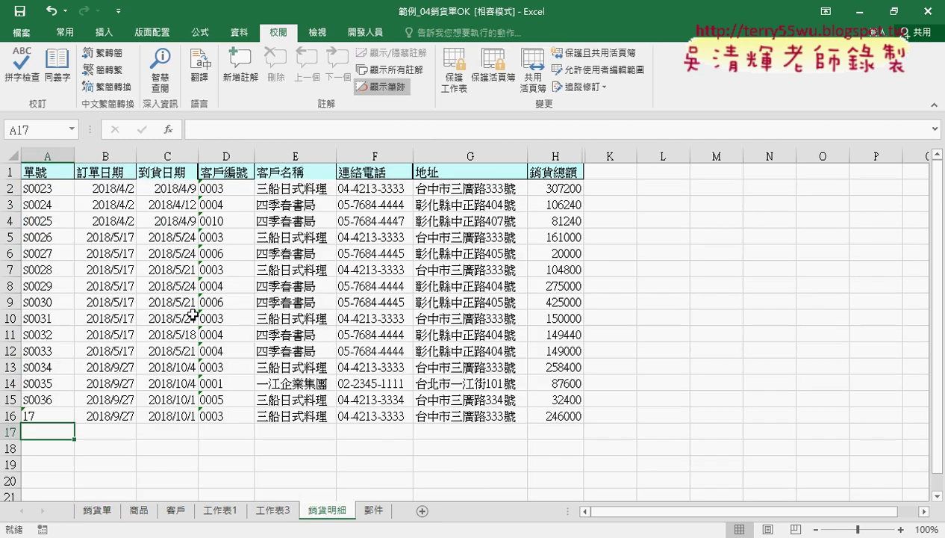
left_click(109, 430)
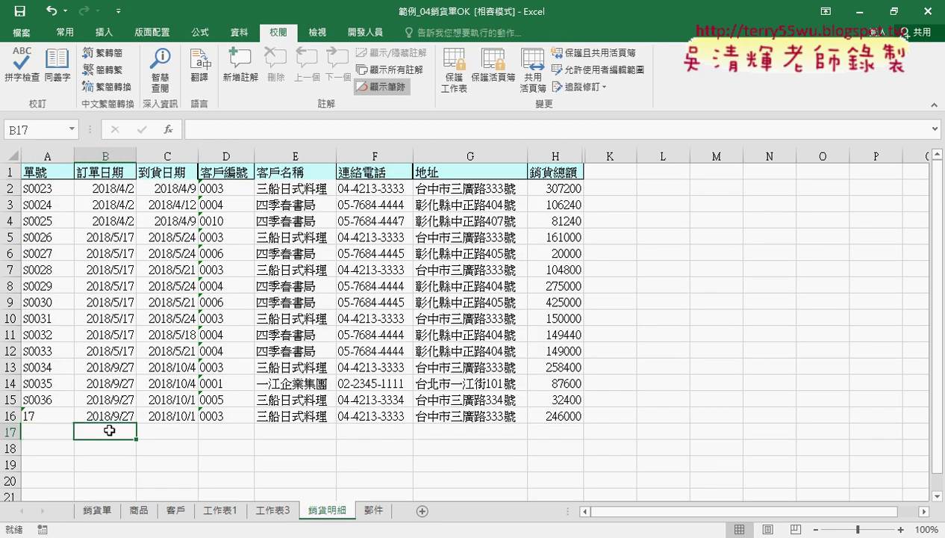
left_click(169, 430)
left_click(239, 437)
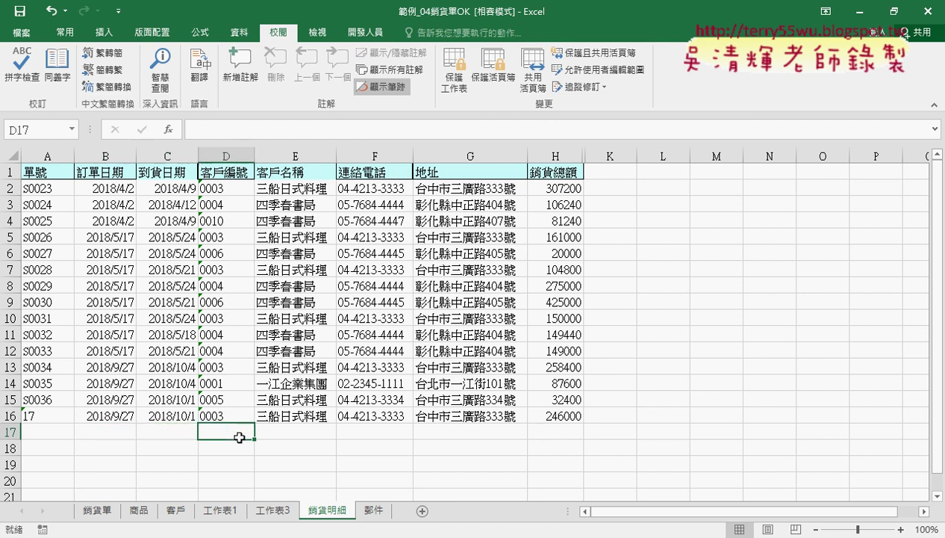
left_click(291, 435)
left_click(378, 431)
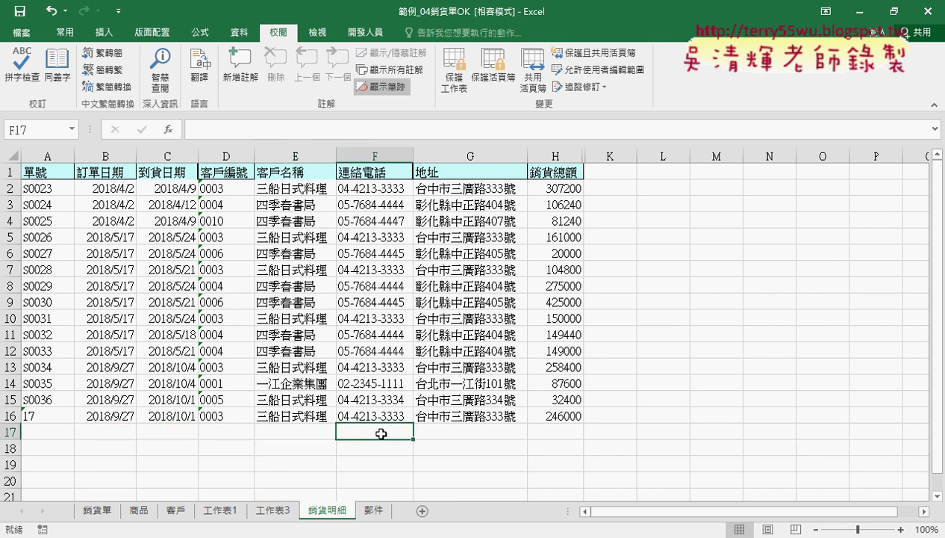
left_click(469, 431)
left_click(560, 430)
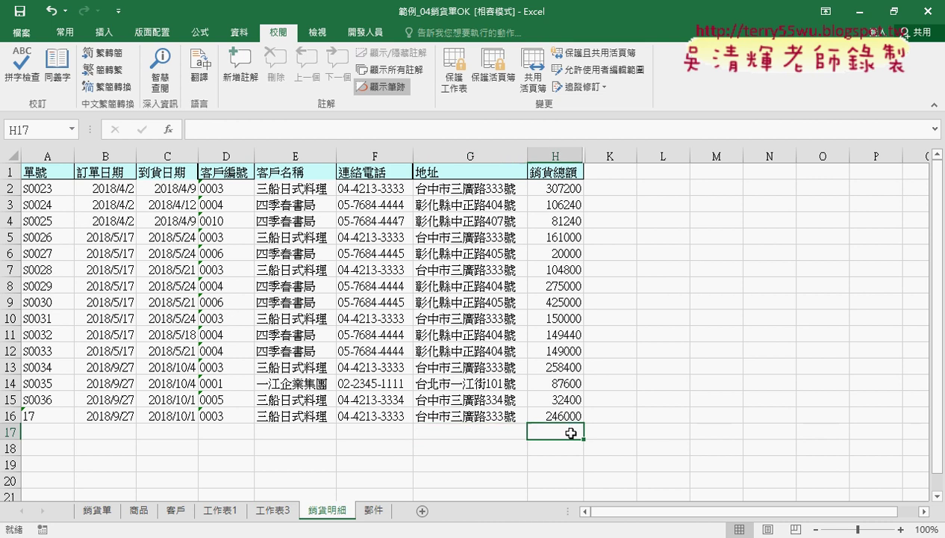
left_click(108, 510)
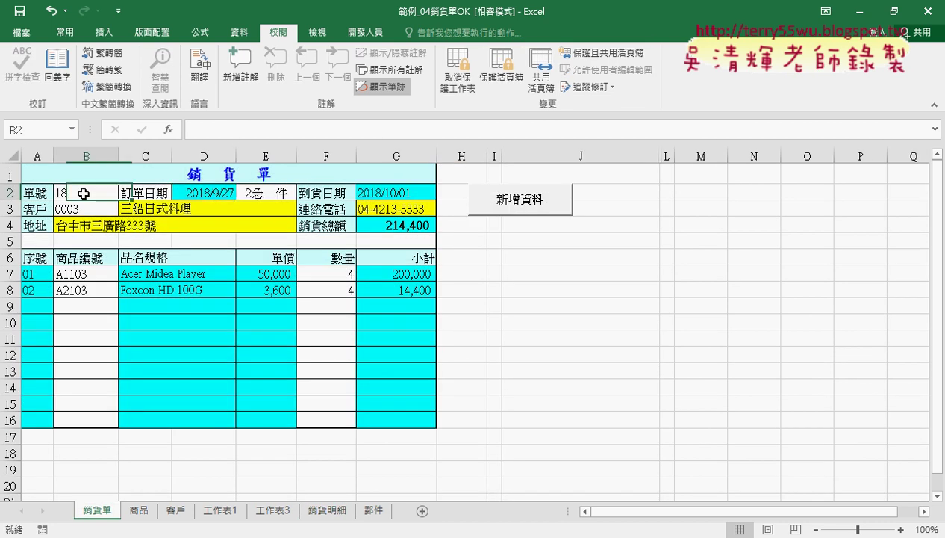
- Review the form's D2, G2, B3, C3, G3, B4 and G4 values, ending at the sales total
left_click(195, 193)
left_click(391, 193)
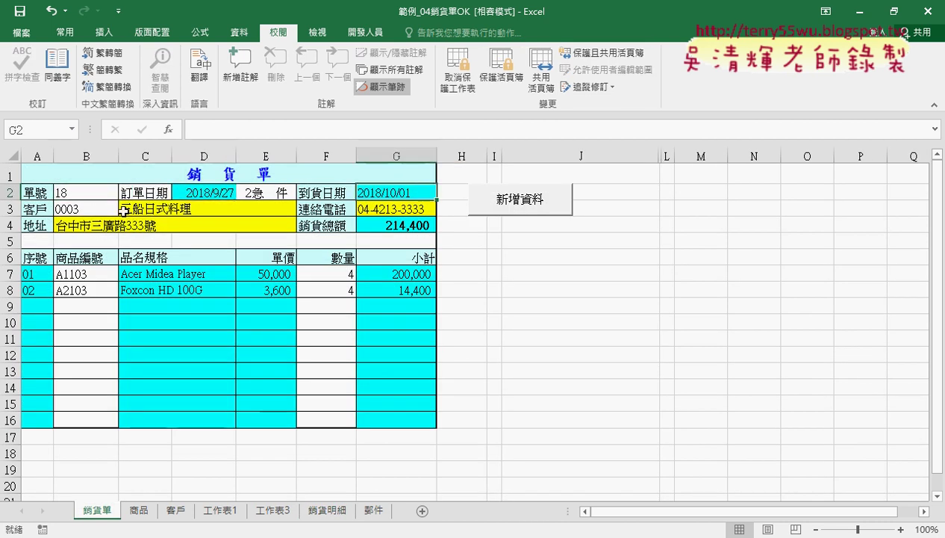
left_click(83, 209)
left_click(157, 211)
left_click(392, 208)
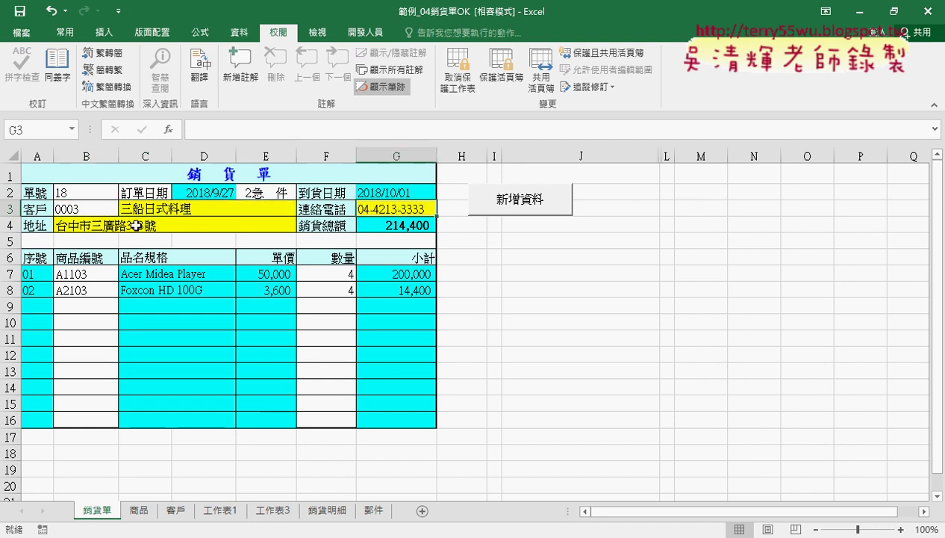
left_click(94, 226)
left_click(388, 225)
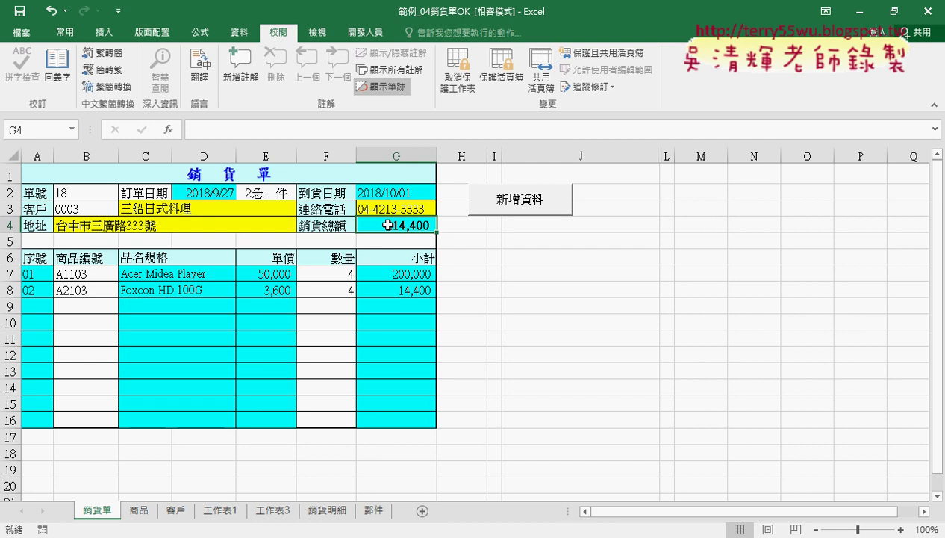
left_click(323, 505)
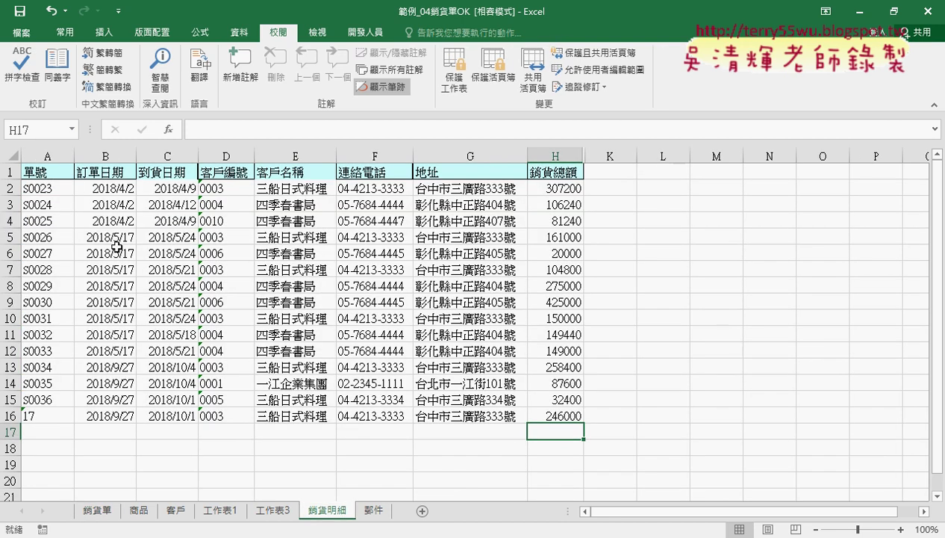
- Use Ctrl+Down from A1 to find the last order in A16, leaving A17 as the next row
left_click(54, 173)
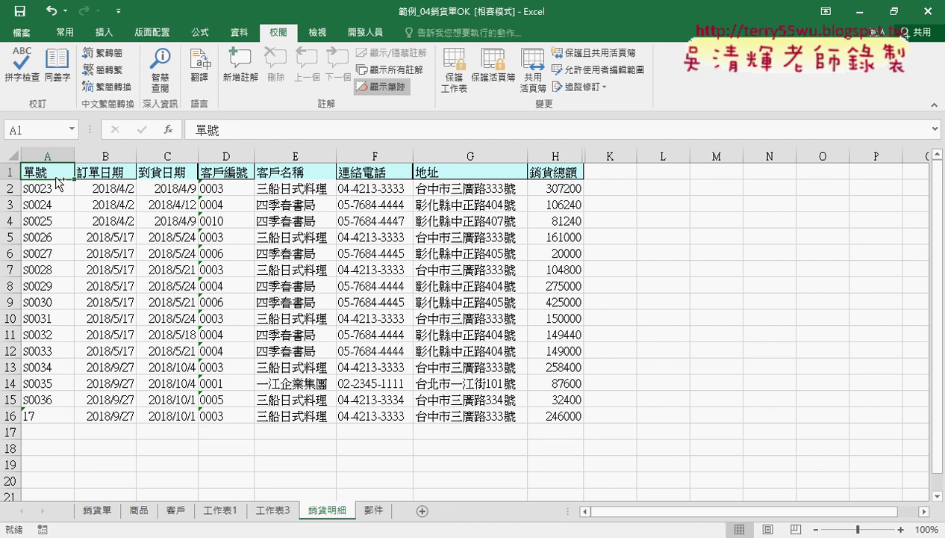
key("ctrl+Down")
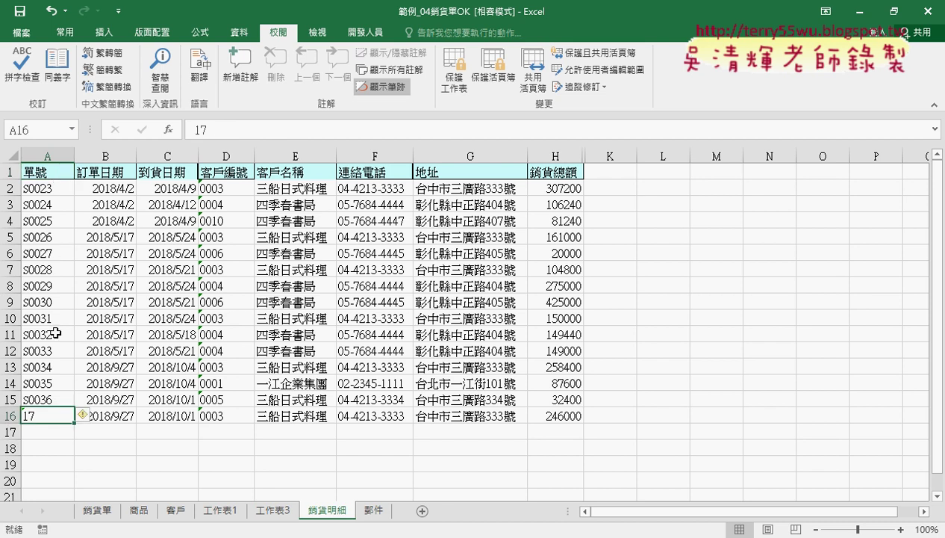
left_click(43, 429)
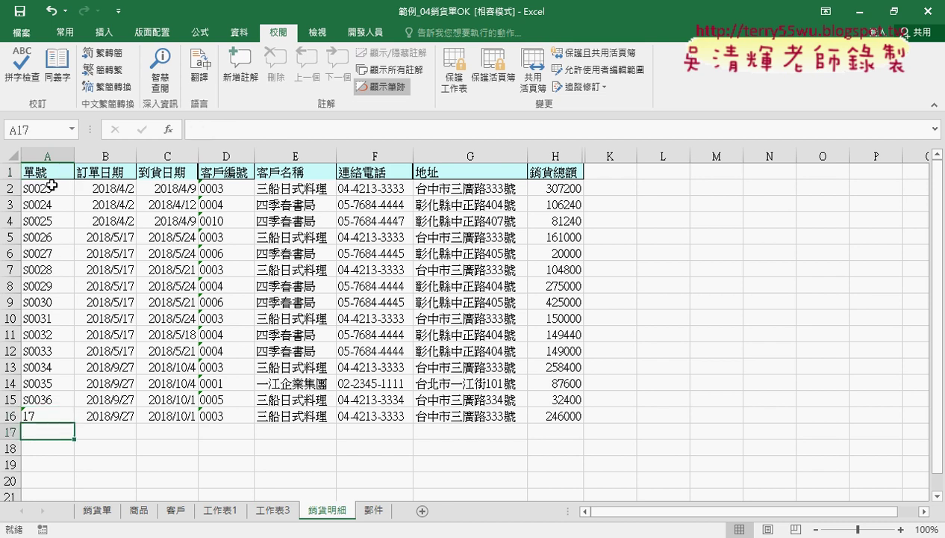
left_click_drag(47, 174, 47, 413)
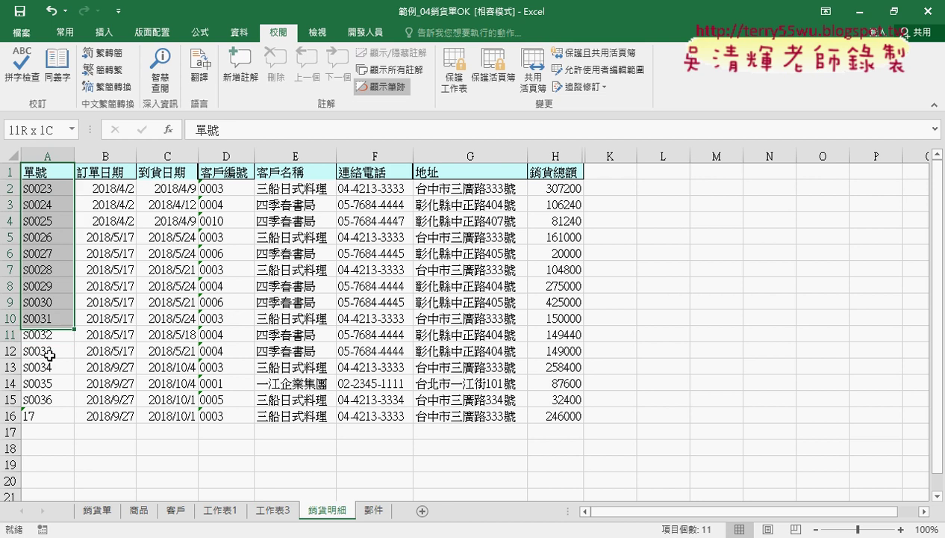
left_click(44, 429)
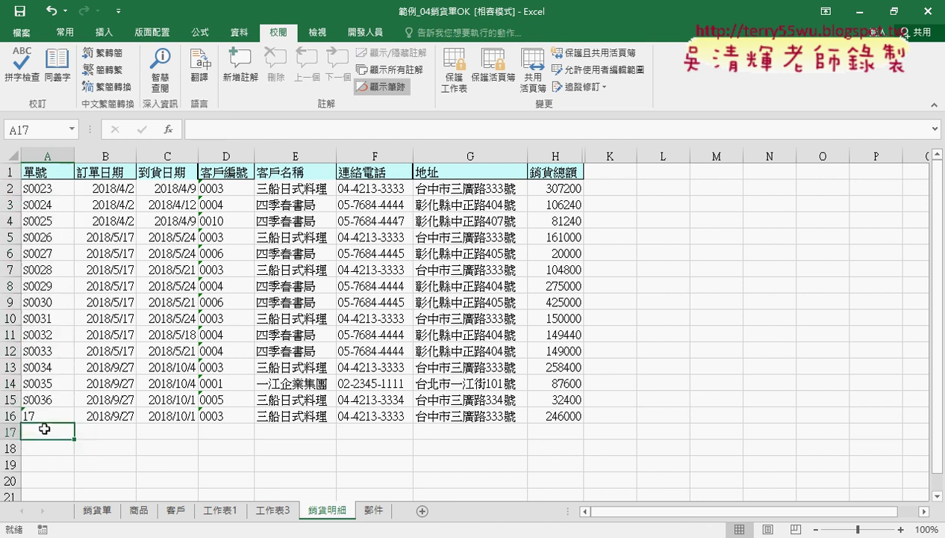
left_click(106, 510)
left_click(329, 510)
left_click(106, 509)
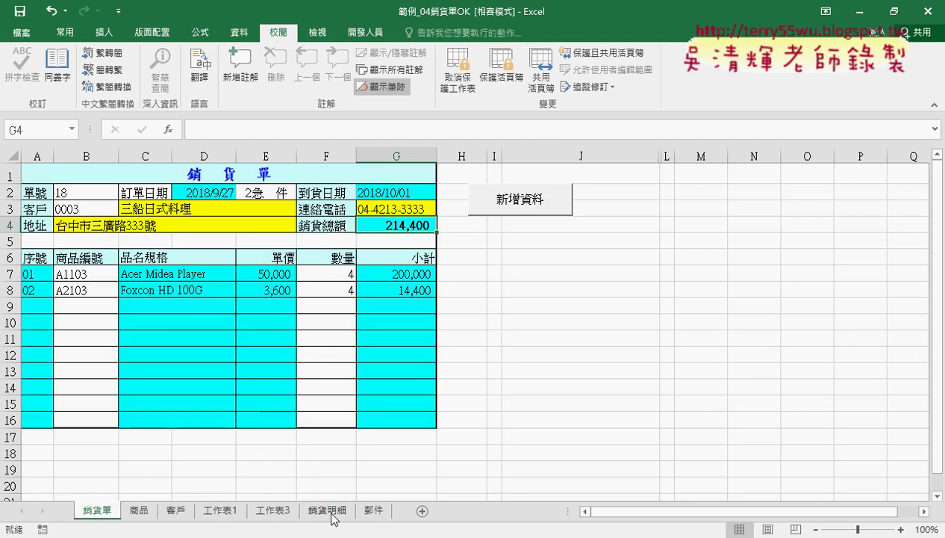
- Review the four comment steps in Sub 新增資料 and place the cursor under comment 1
mouse_move(395, 534)
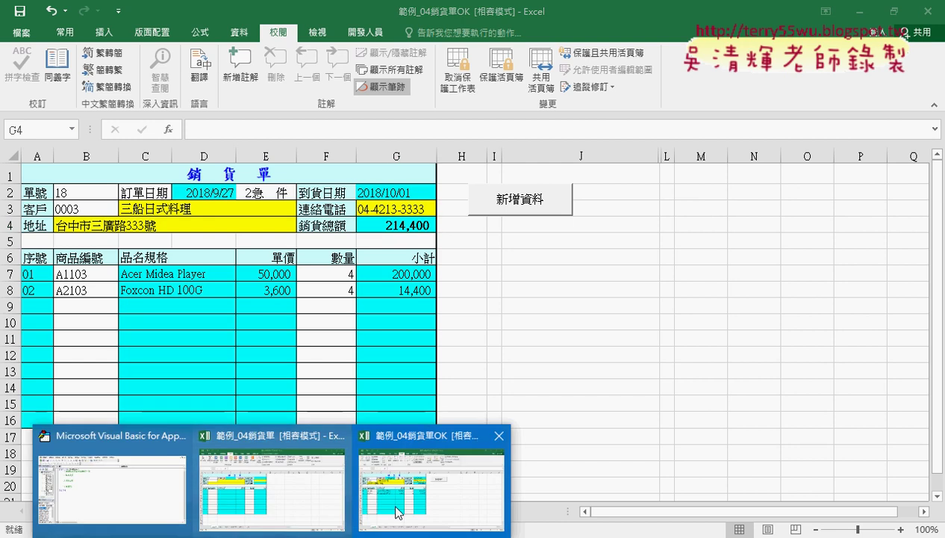
left_click(112, 482)
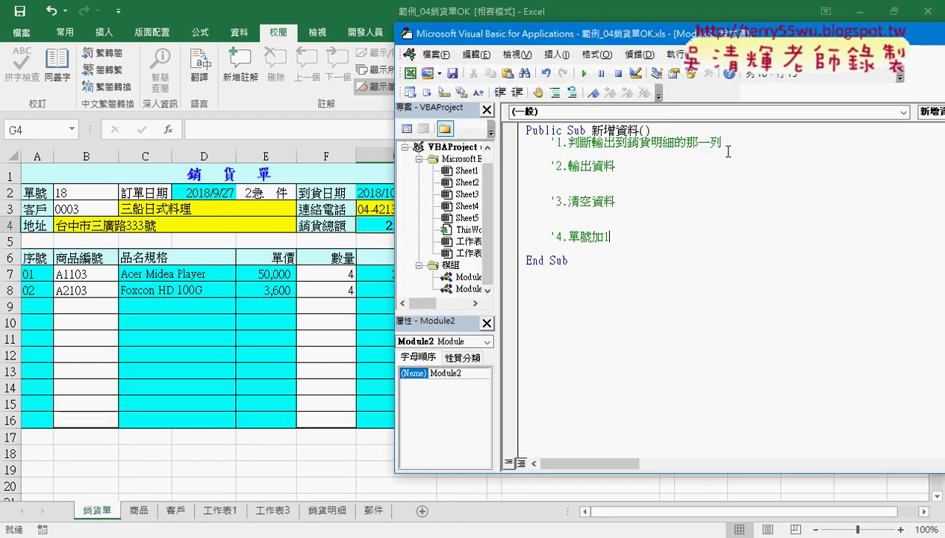
left_click_drag(729, 141, 556, 143)
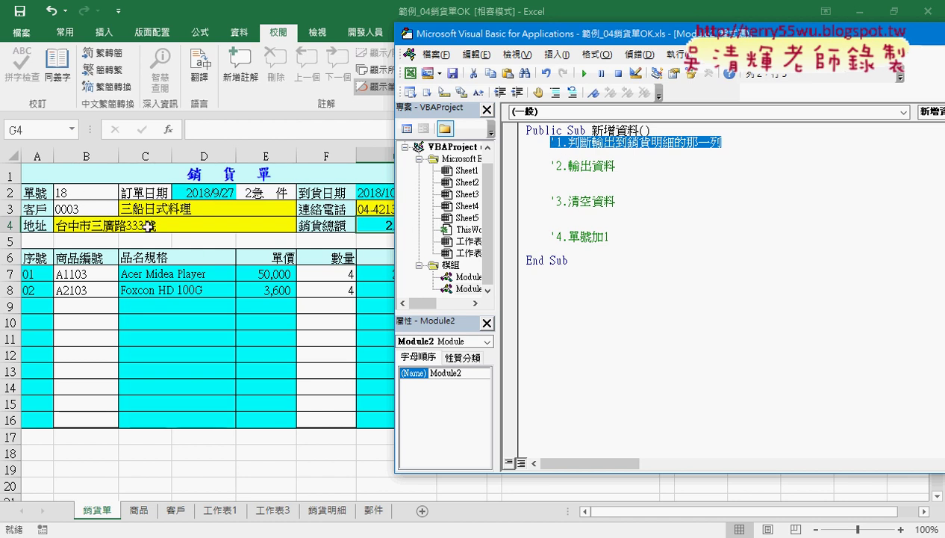
left_click(628, 211)
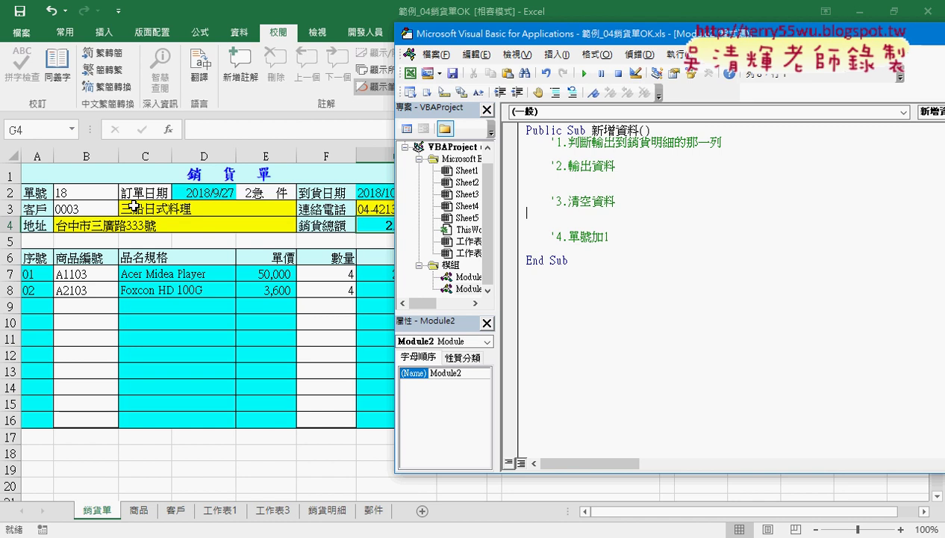
left_click(615, 236)
left_click(607, 155)
- Show the 銷貨明細 sheet and select A1 to see its records end at row 16
left_click(327, 510)
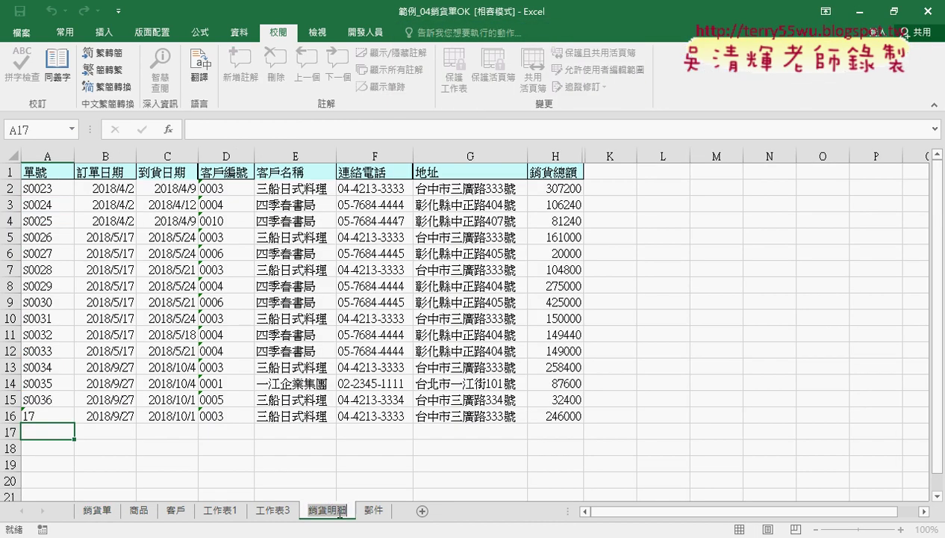
left_click(34, 168)
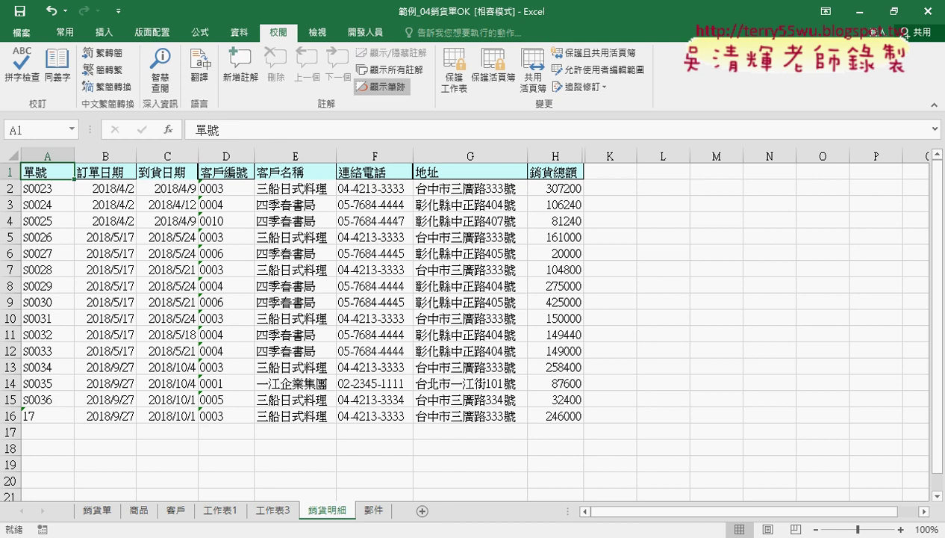
- Under comment 1, write r = Range("A1").End(xlDown).Row + 1
left_click(152, 501)
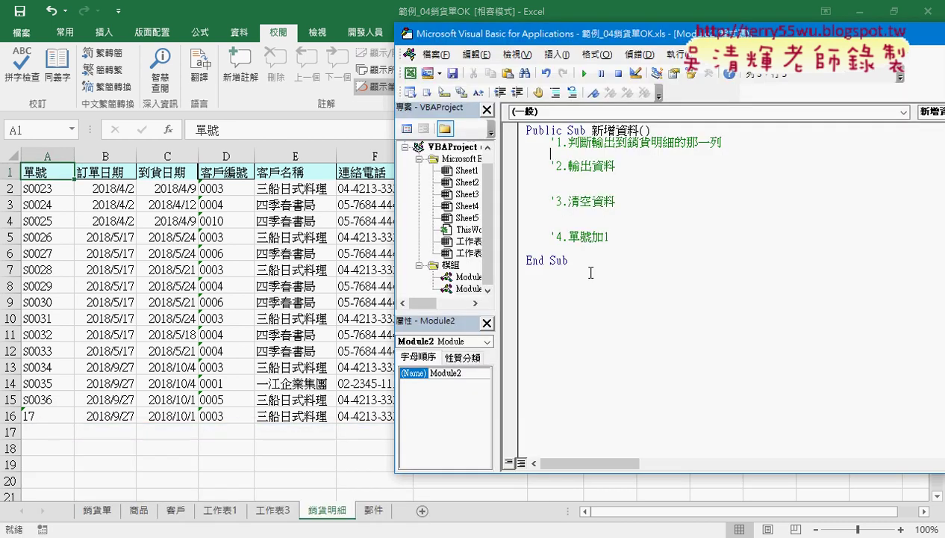
type("ra")
type("nge")
type("()")
type("\"\"")
type("A")
type("1")
type(".")
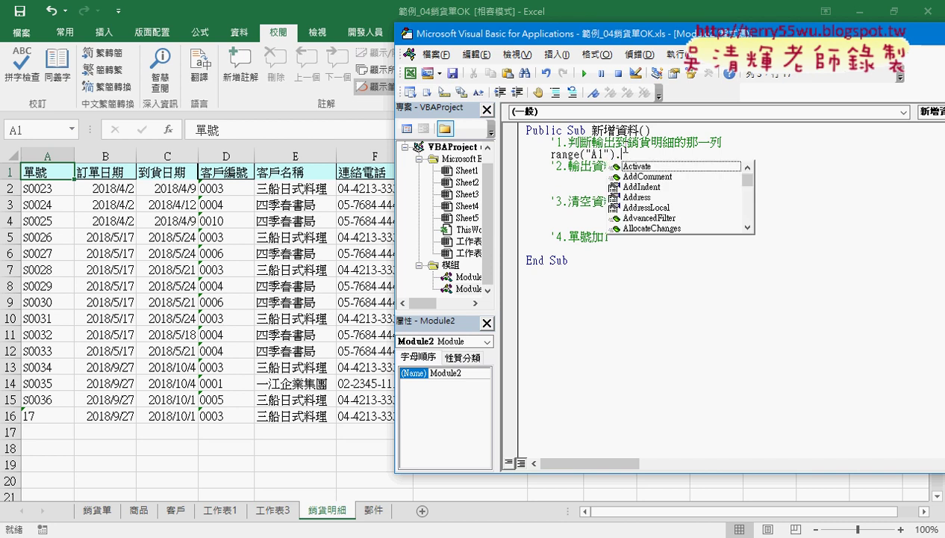
type("End ")
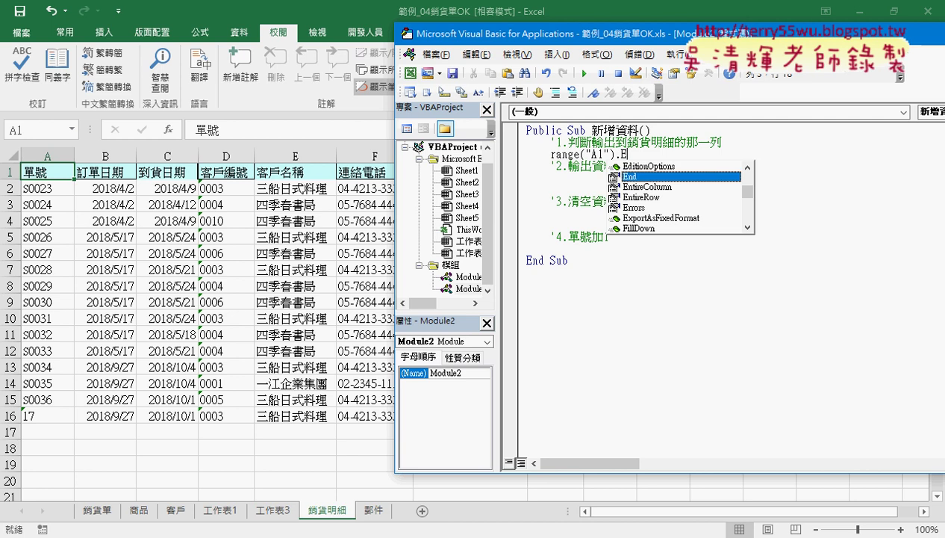
type("(")
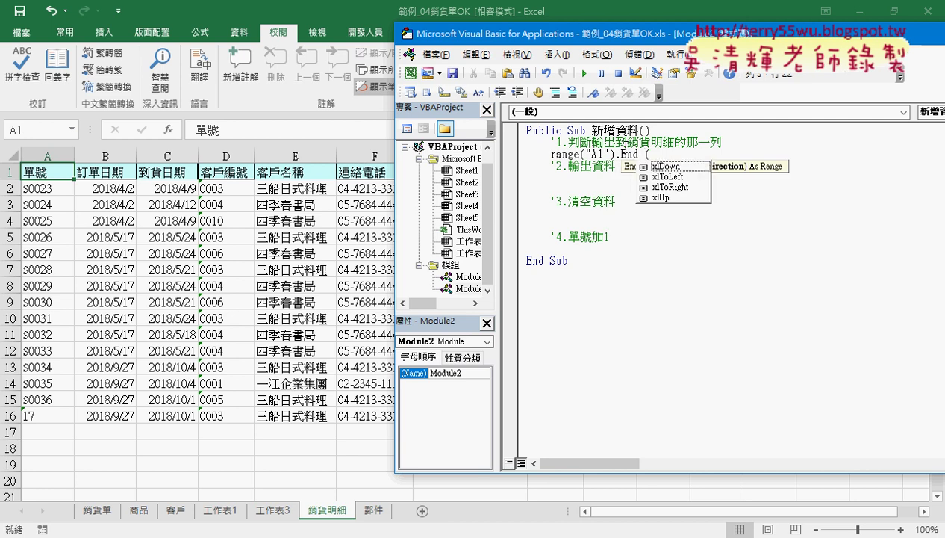
key("space")
type(")")
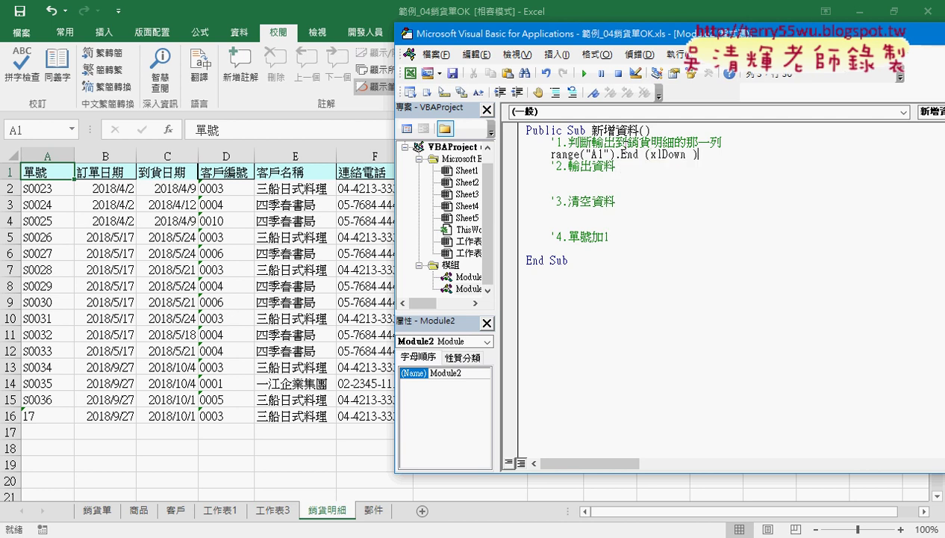
type(".row")
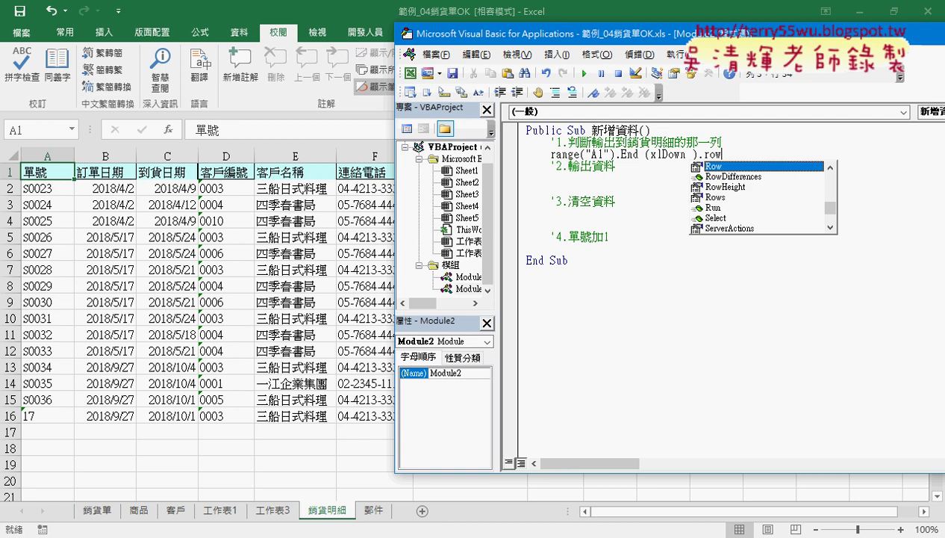
key("space")
type("+1")
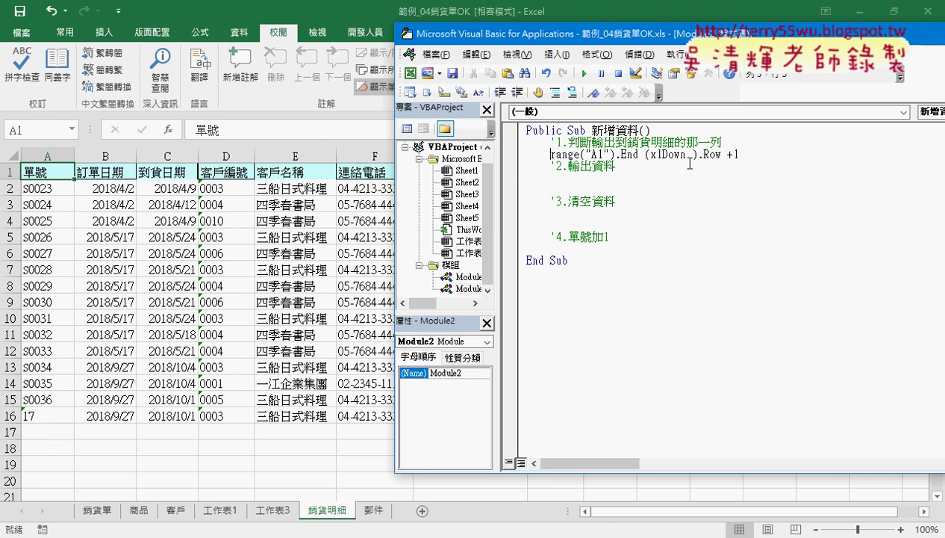
type("r")
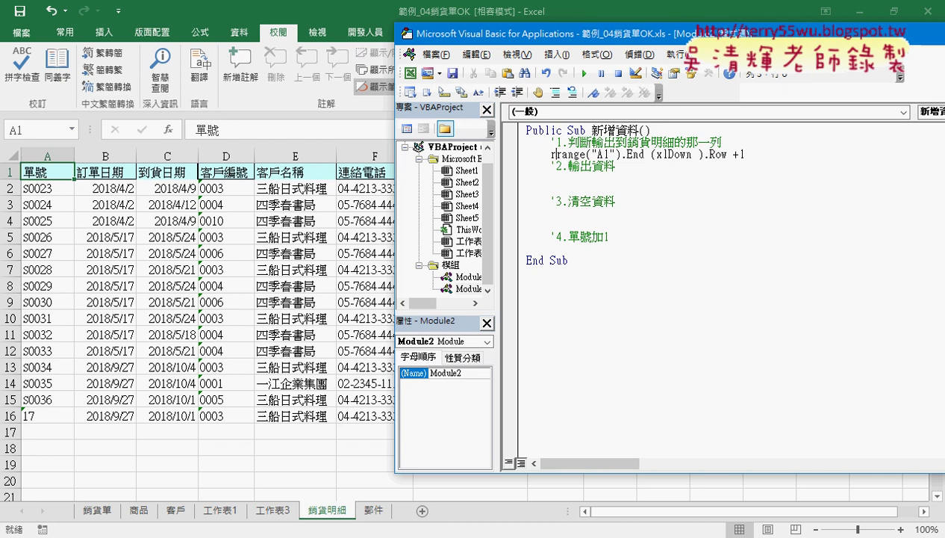
type("=")
key("Down")
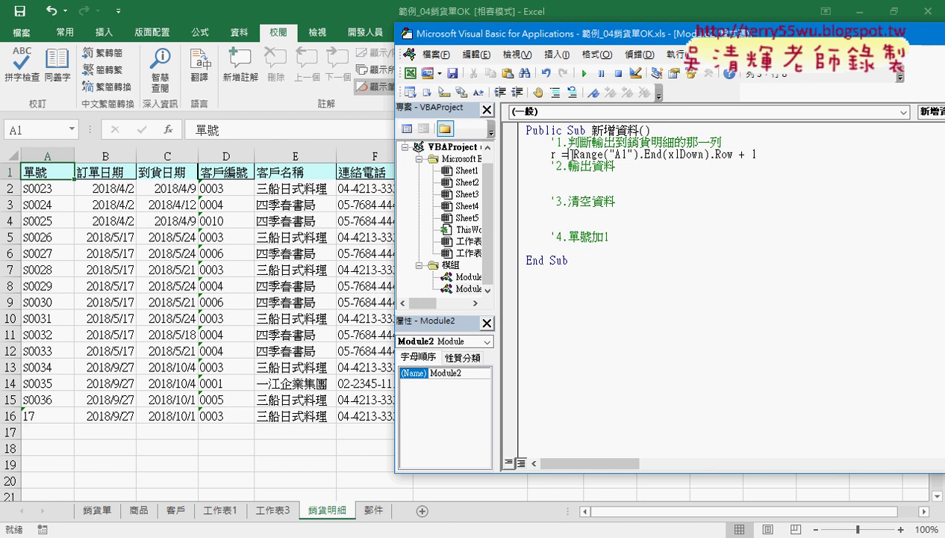
- Qualify the range as Sheets("銷貨明細").Range("A1") so r uses the detail sheet
left_click(573, 153)
type("s")
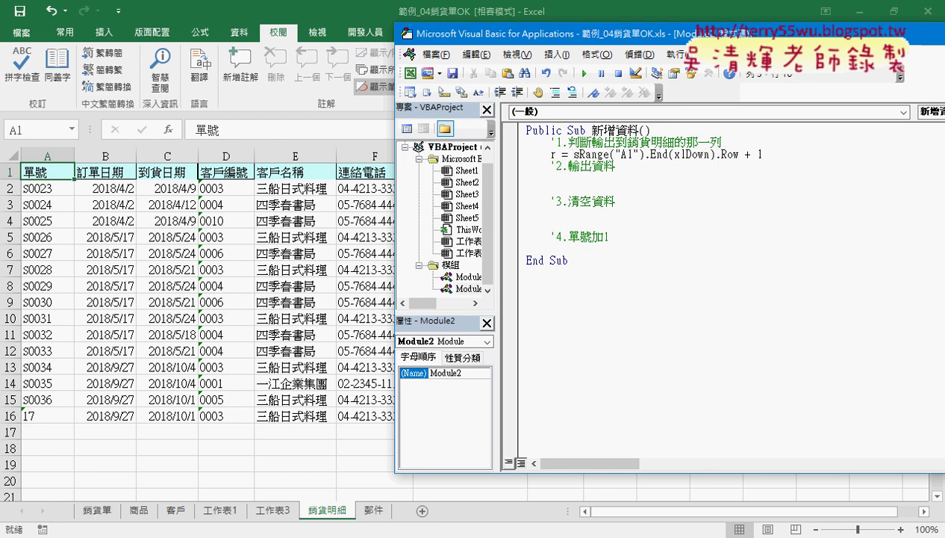
type("hee")
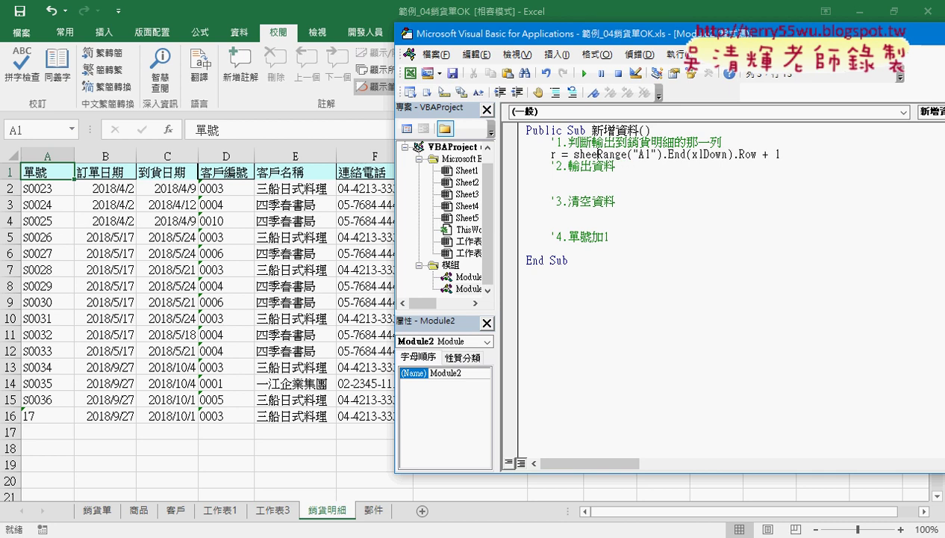
type("ts")
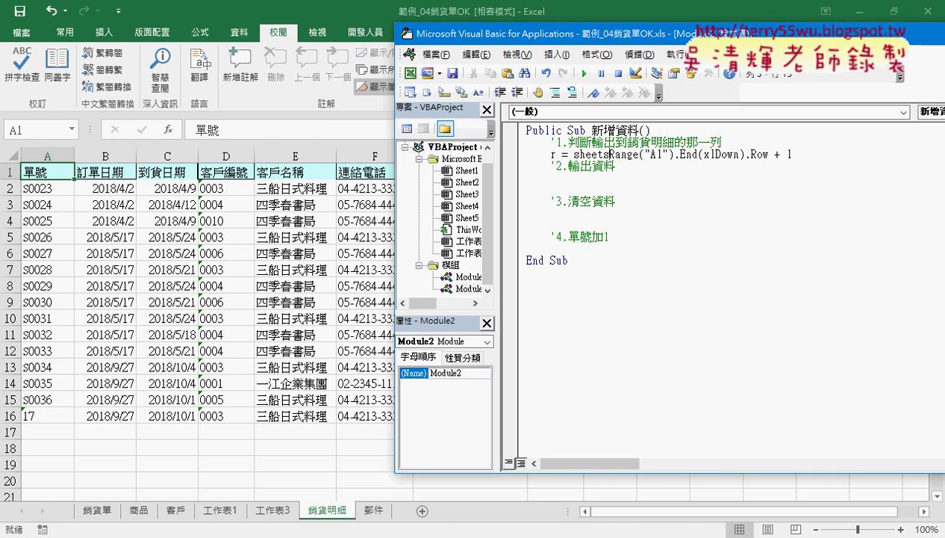
type("(")
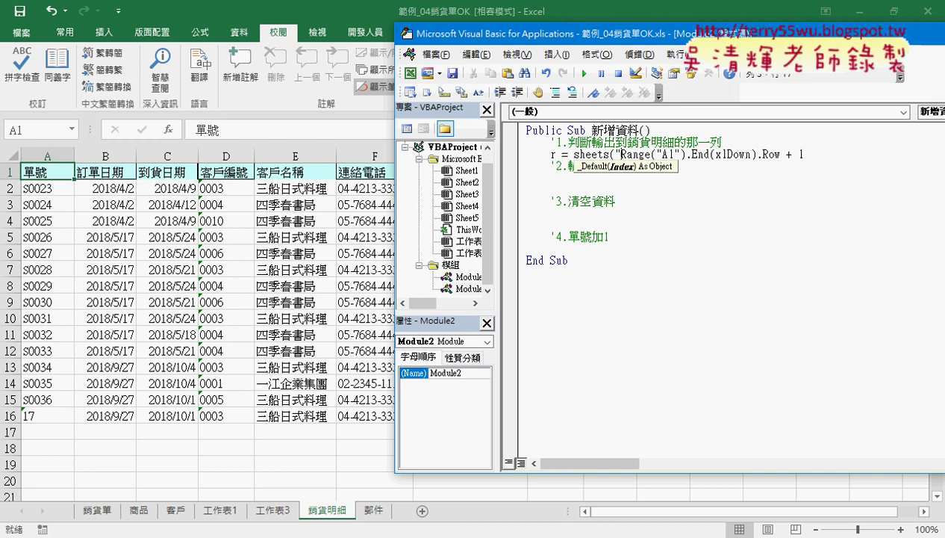
type(")")
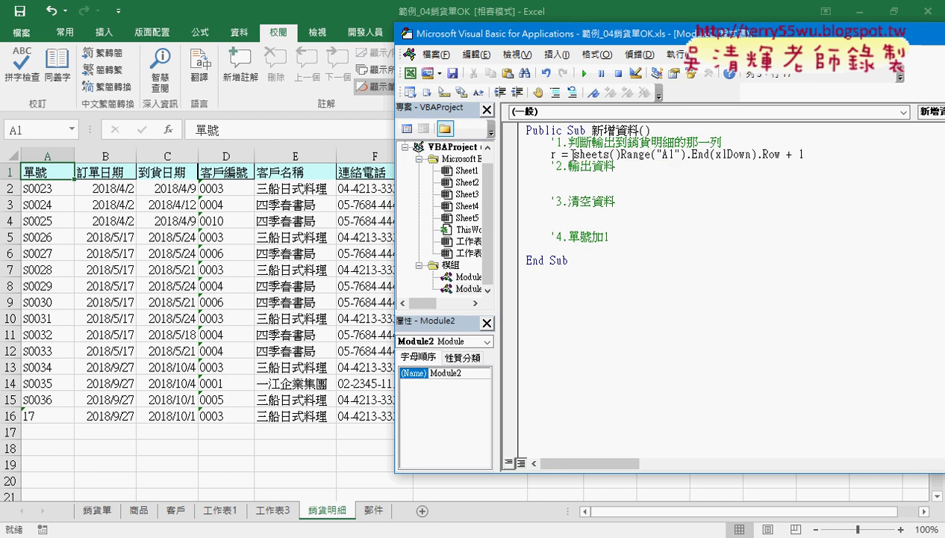
type(".")
key("Left")
key("Left")
type("\"\"")
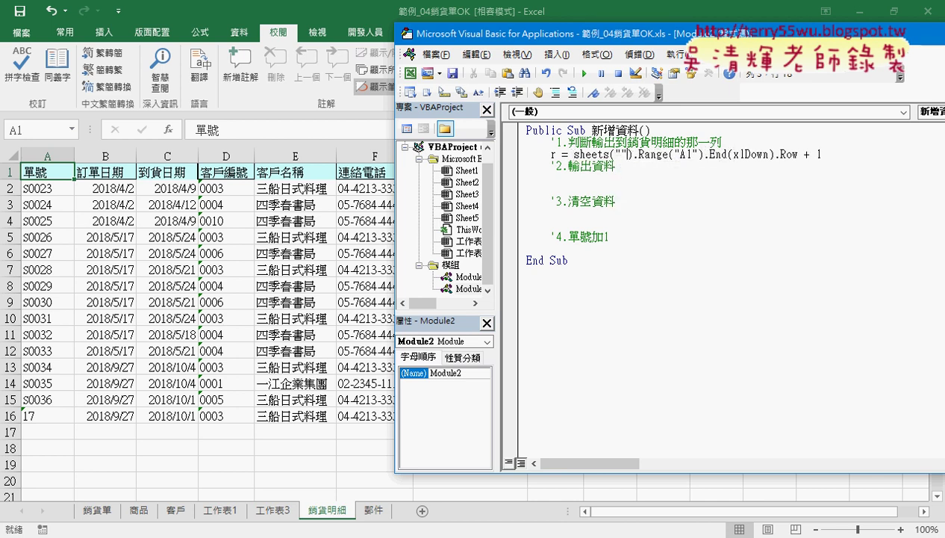
type("銷貨明細")
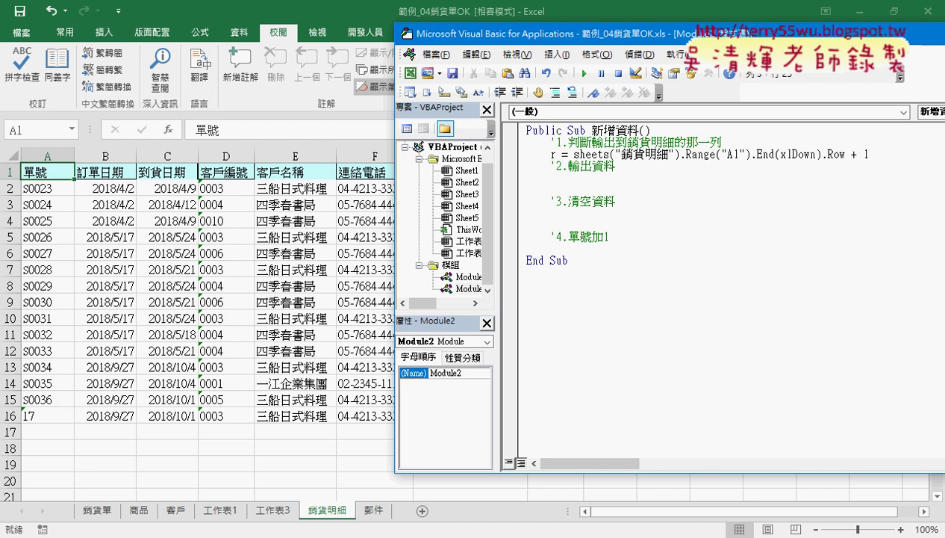
left_click(784, 344)
left_click(687, 154)
left_click_drag(687, 155, 752, 154)
left_click_drag(869, 154, 551, 154)
- Indent the blank line under comment 2 and bring up the 銷貨單 form
left_click(630, 179)
key("Tab")
left_click(103, 511)
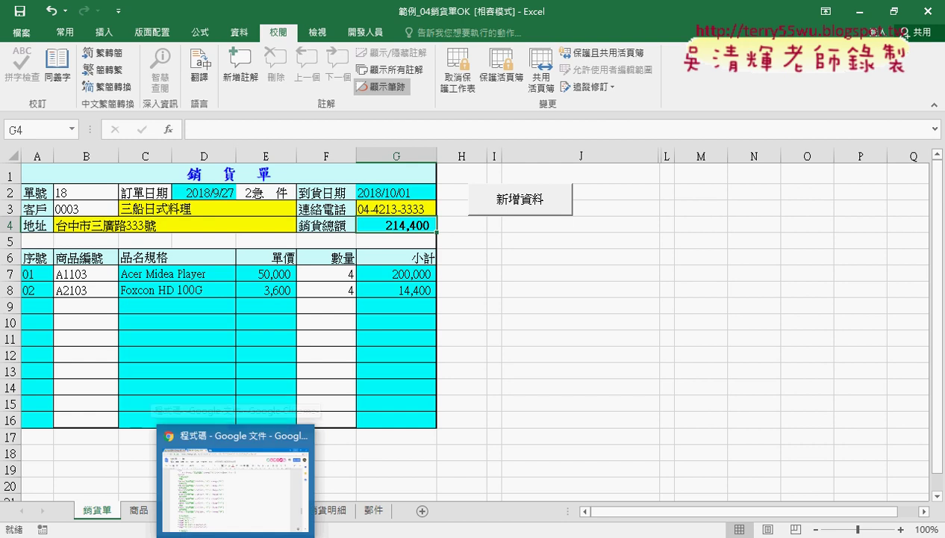
- Return to the Module2 code in the VBA editor from the taskbar
mouse_move(270, 537)
left_click(112, 478)
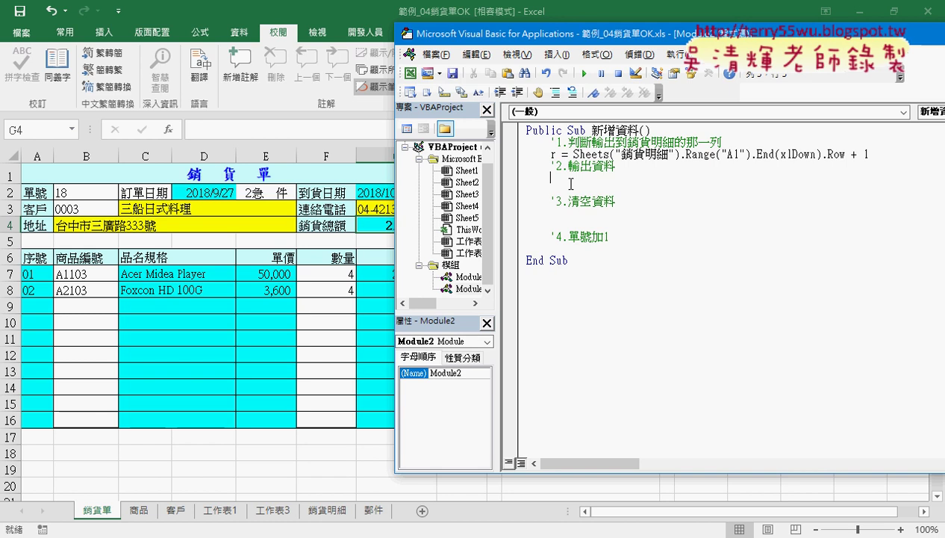
- Under comment 2, write Sheets("銷貨明細").Cells(r, "A") = Range("B2") and copy that line
double_click(682, 154)
mouse_move(682, 155)
left_mouse_down()
mouse_move(573, 155)
mouse_move(587, 179)
left_mouse_up()
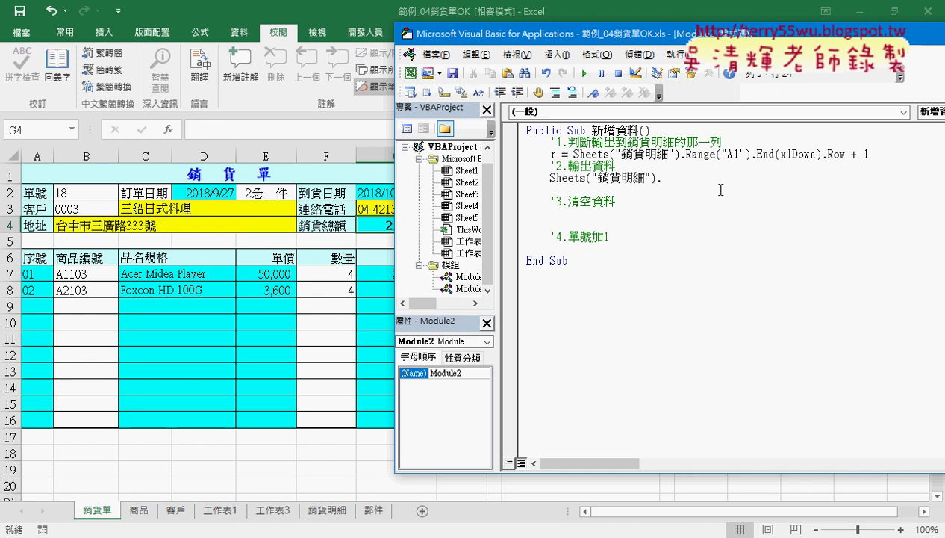
type("cells")
type("(")
type("r")
type(",")
type("\"A\"")
type(")=")
type("rang")
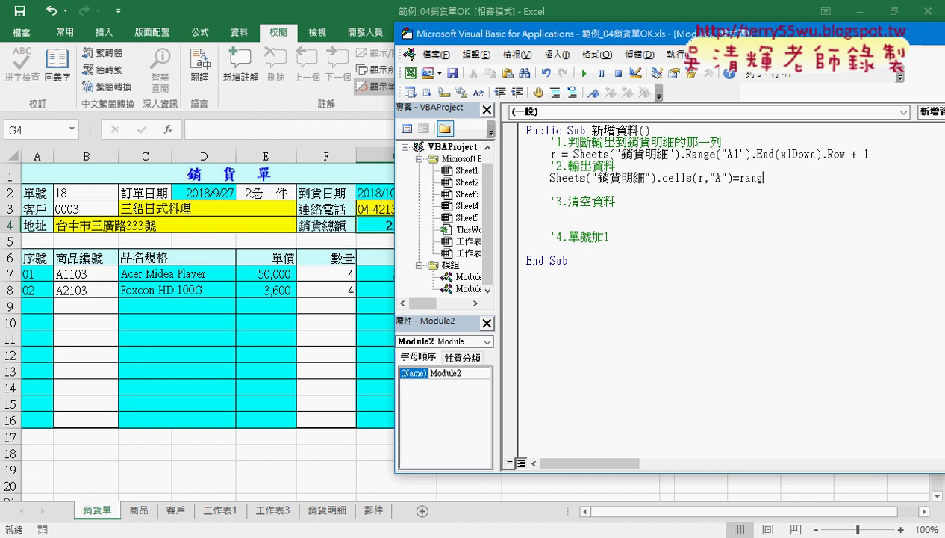
type("e(\"")
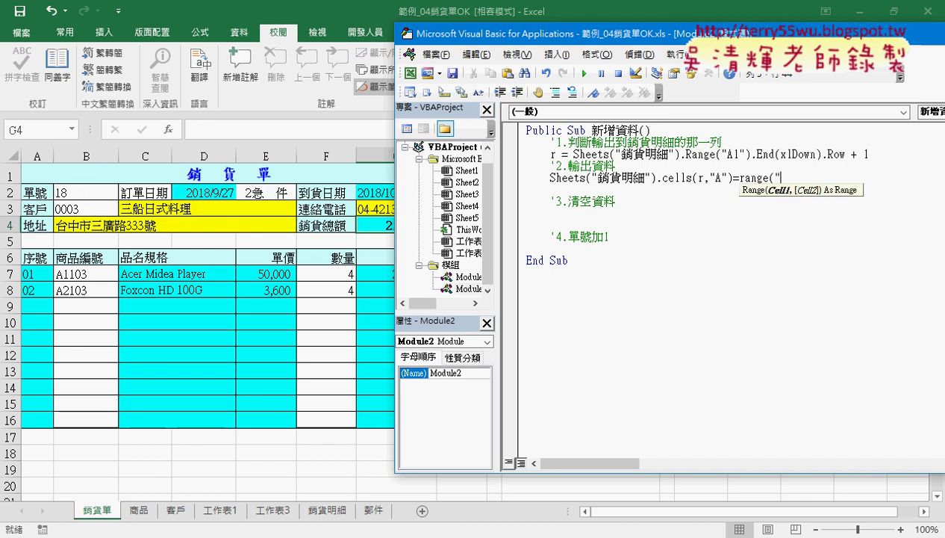
type("B")
type("2")
type("\")")
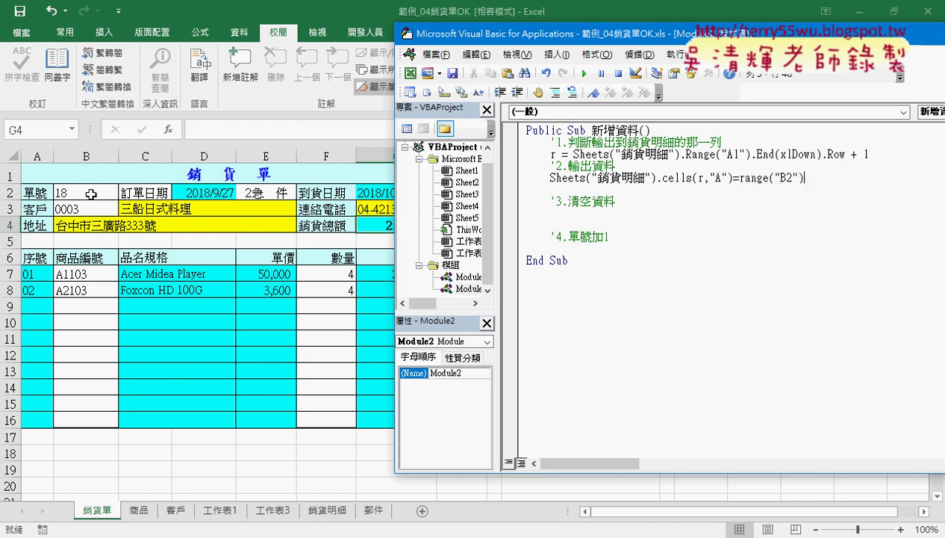
key("Return")
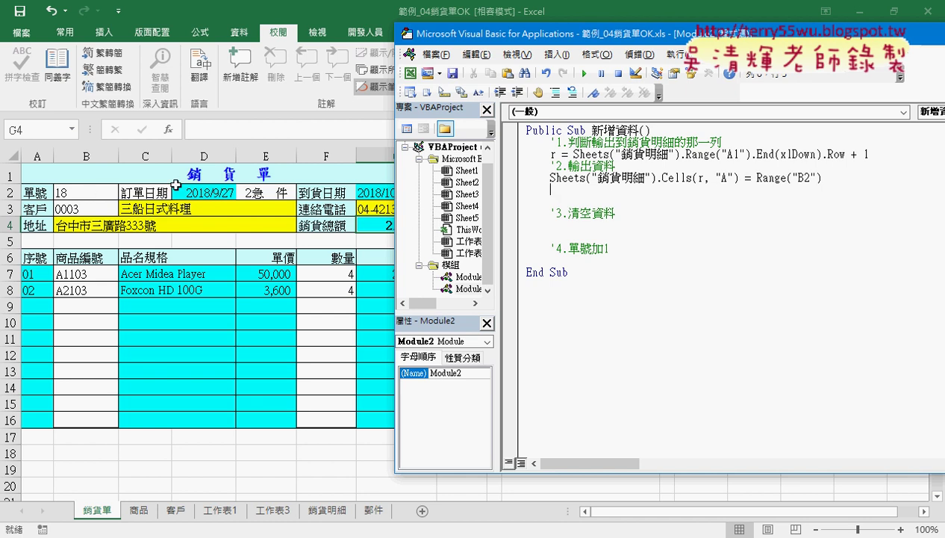
left_click_drag(550, 178, 822, 178)
key("ctrl+c")
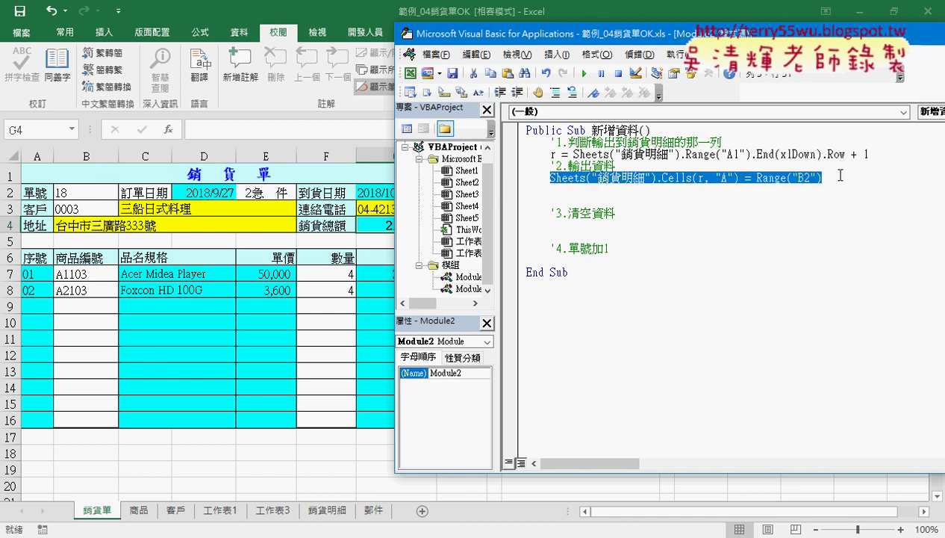
left_click(580, 193)
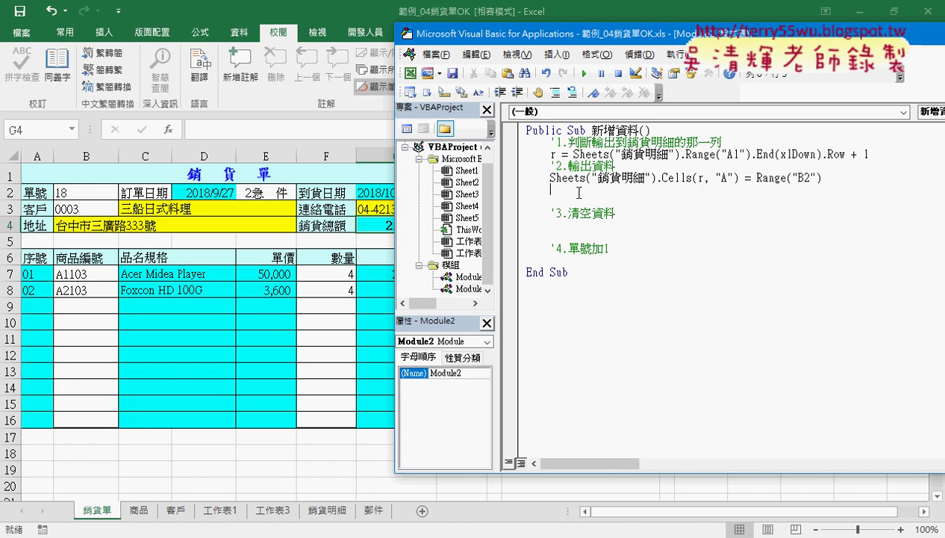
left_click(329, 511)
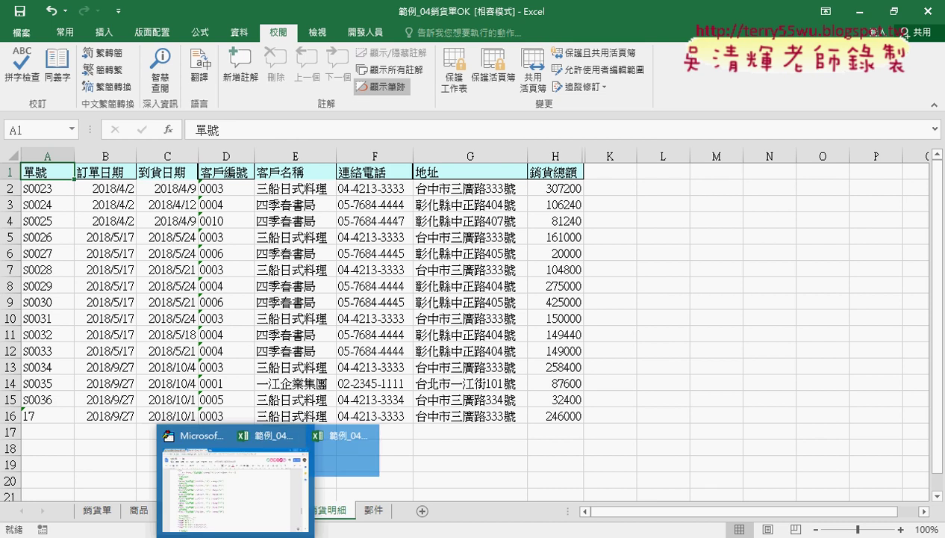
- Paste the Cells output line seven more times to make eight output lines
left_click(104, 486)
key("ctrl+v")
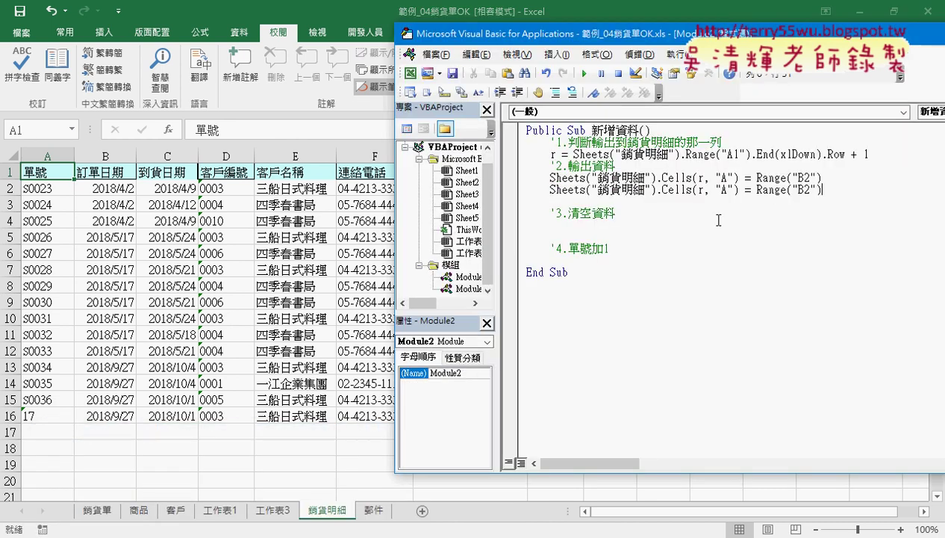
key("Return")
key("ctrl+v")
key("Return")
key("ctrl+v")
key("Return")
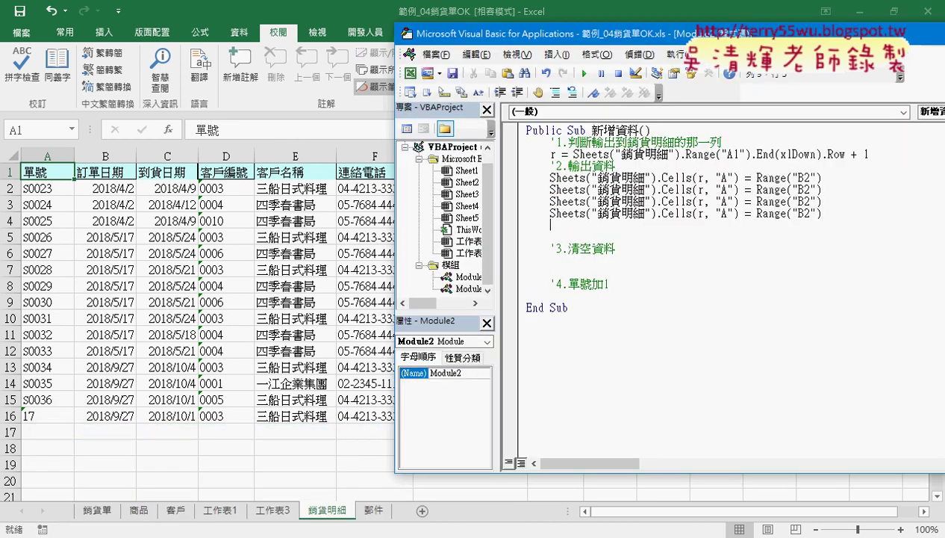
key("ctrl+v")
key("Return")
key("ctrl+v")
key("Return")
key("ctrl+v")
key("Return")
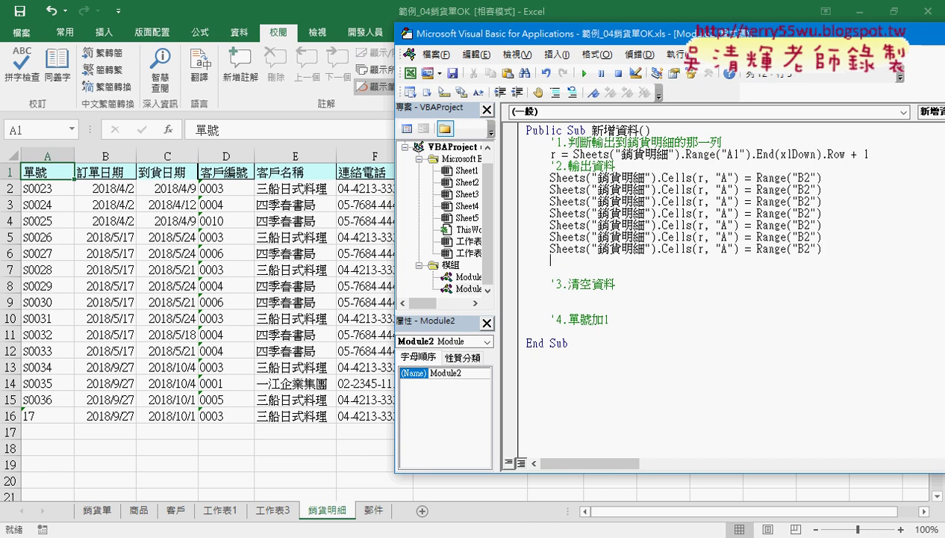
key("ctrl+v")
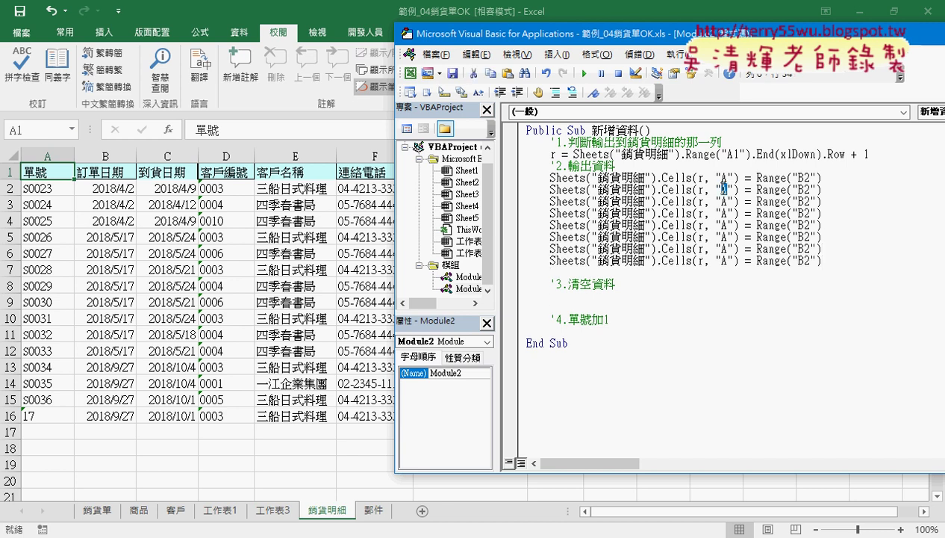
- Change the column letters on output lines 2–8 to B through H, then show the 銷貨單 form
double_click(724, 189)
type("B")
double_click(723, 201)
type("C")
double_click(724, 213)
type("D")
double_click(723, 225)
type("E")
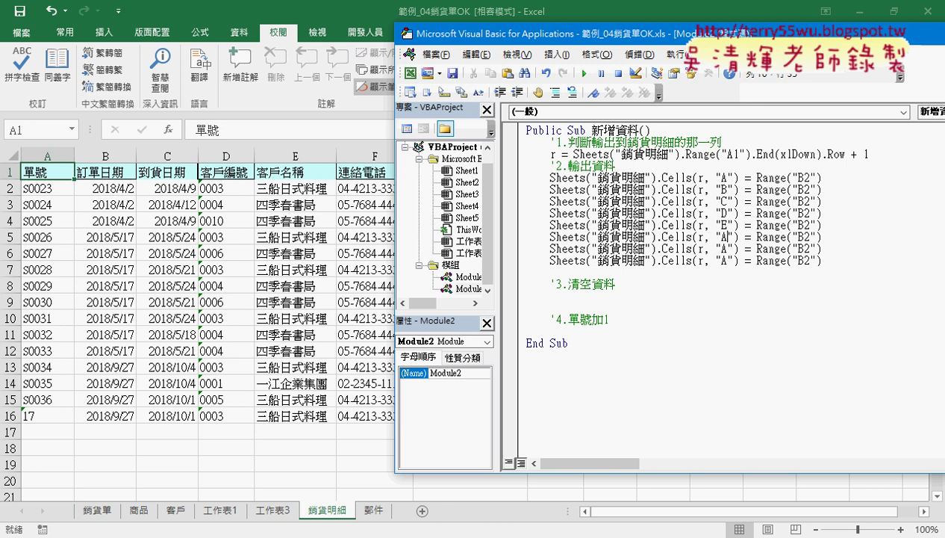
double_click(724, 237)
type("F")
double_click(723, 248)
type("G")
double_click(723, 261)
type("H")
left_click(99, 510)
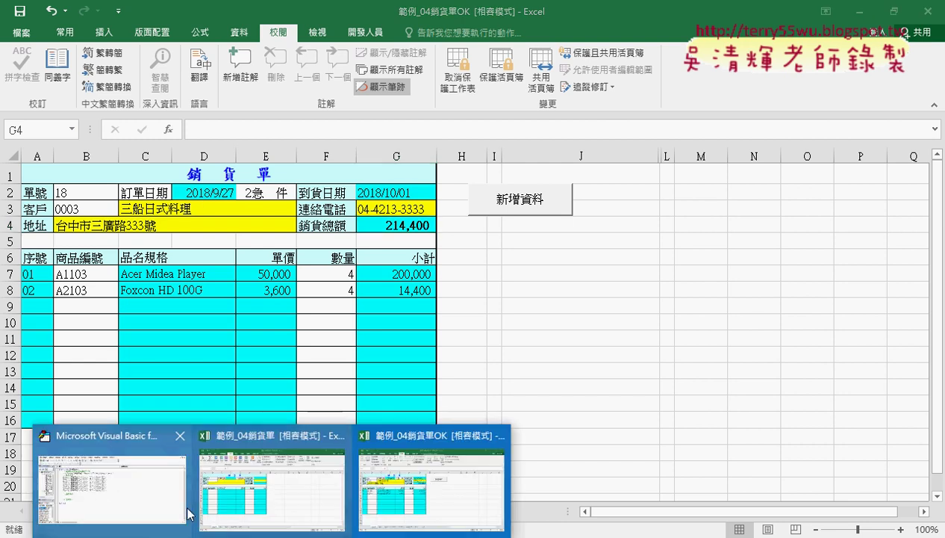
- Change the source cells for columns B, C and D to D2, G2 and B3
left_click(108, 478)
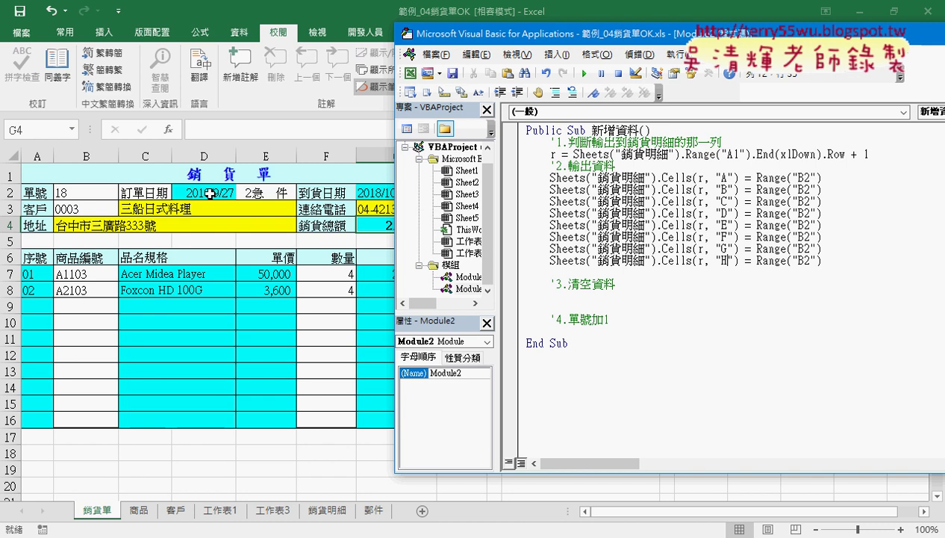
double_click(804, 190)
type("D")
left_click_drag(395, 150, 442, 150)
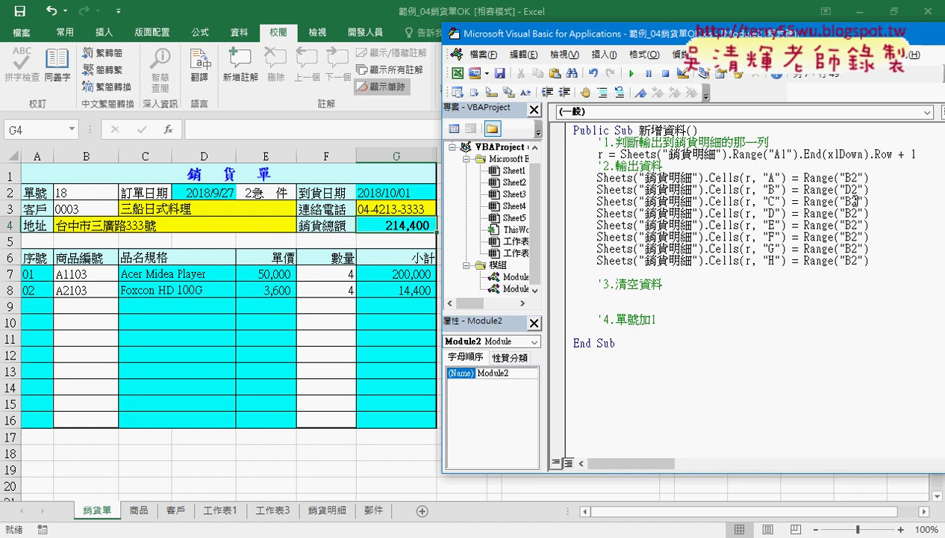
left_click_drag(852, 200, 845, 201)
type("G")
left_click_drag(859, 213, 854, 213)
type("3")
- Change the source cells for columns E–H to C3, G3, B4 and G4
left_click_drag(858, 226, 845, 225)
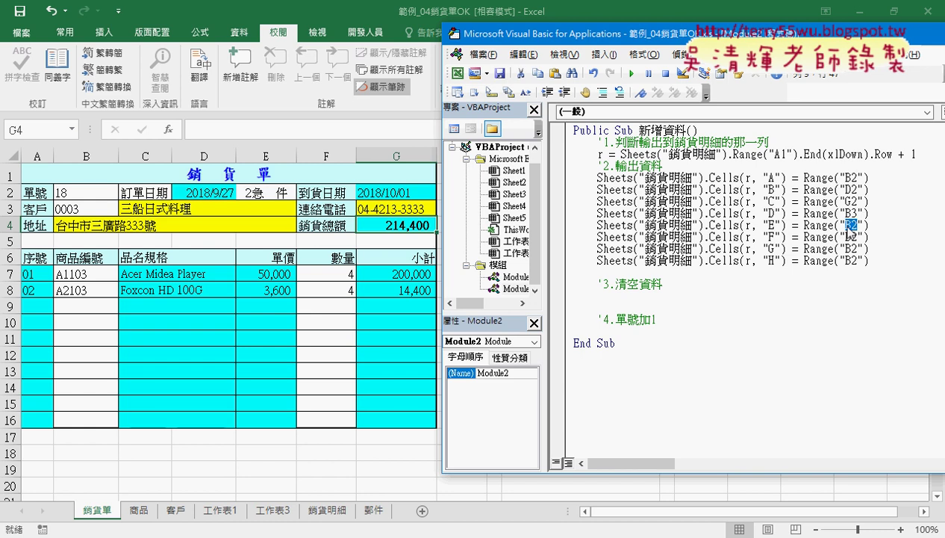
type("C3")
key("Down")
key("shift+Left")
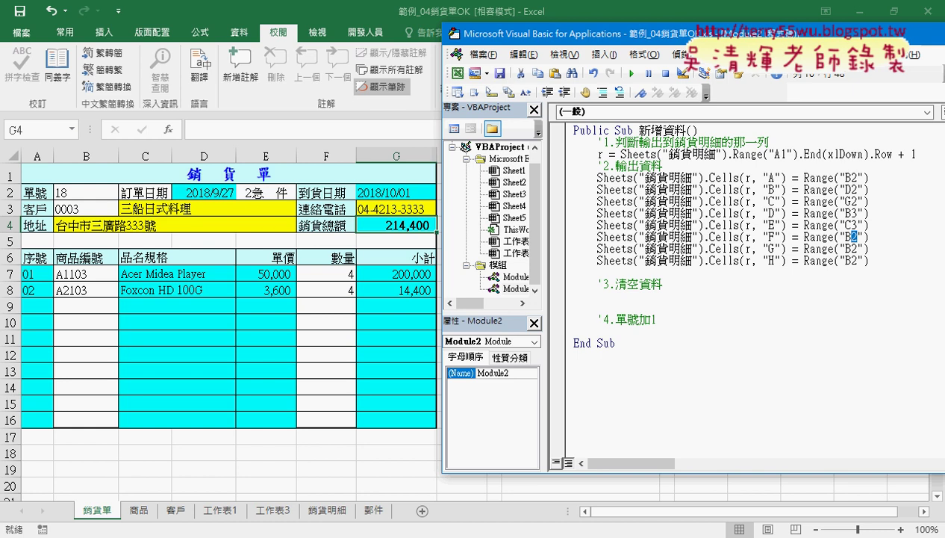
key("shift+Left")
type("G3")
key("Down")
key("shift+Left")
key("shift+Left")
type("B4")
left_click(858, 261)
left_click_drag(846, 261, 858, 261)
type("G")
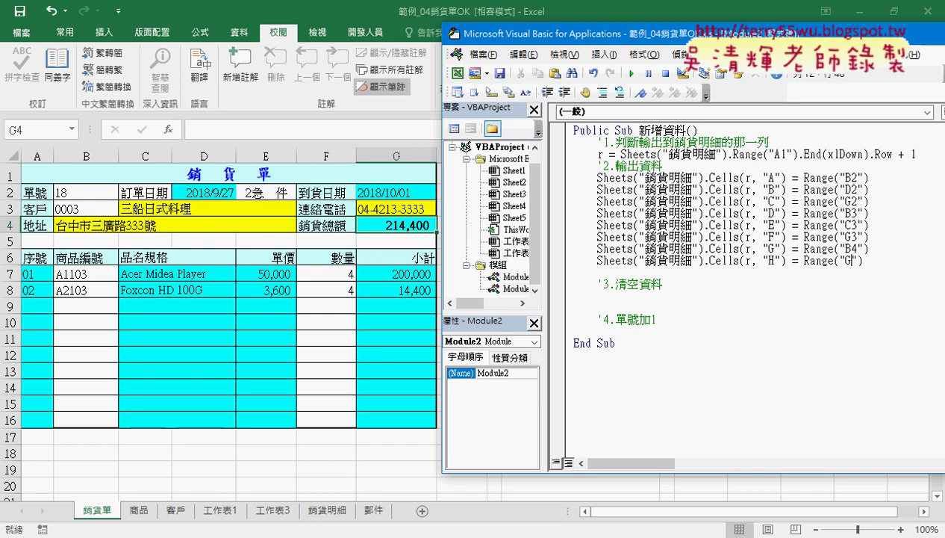
type("4")
- Highlight the first output line's source and the row-finding formula to review them
left_click_drag(869, 177, 792, 177)
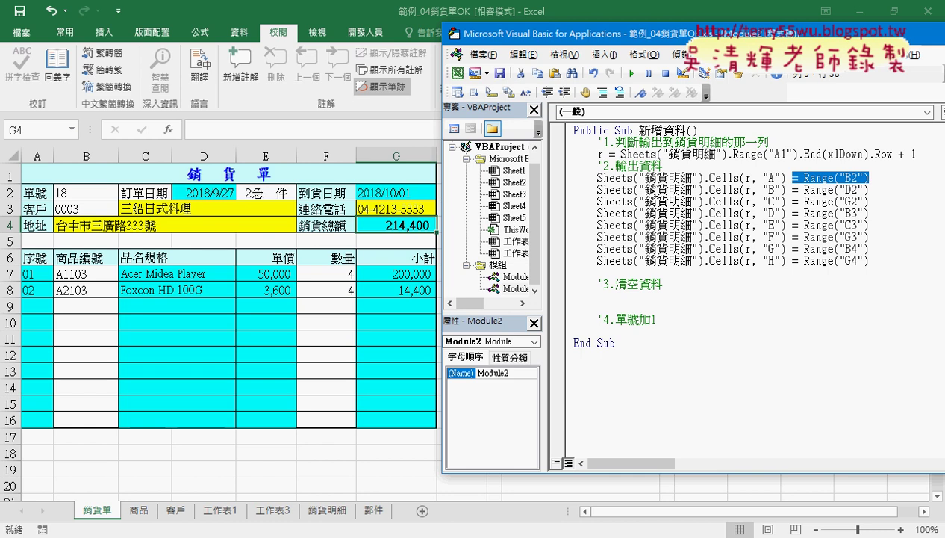
left_click(649, 201)
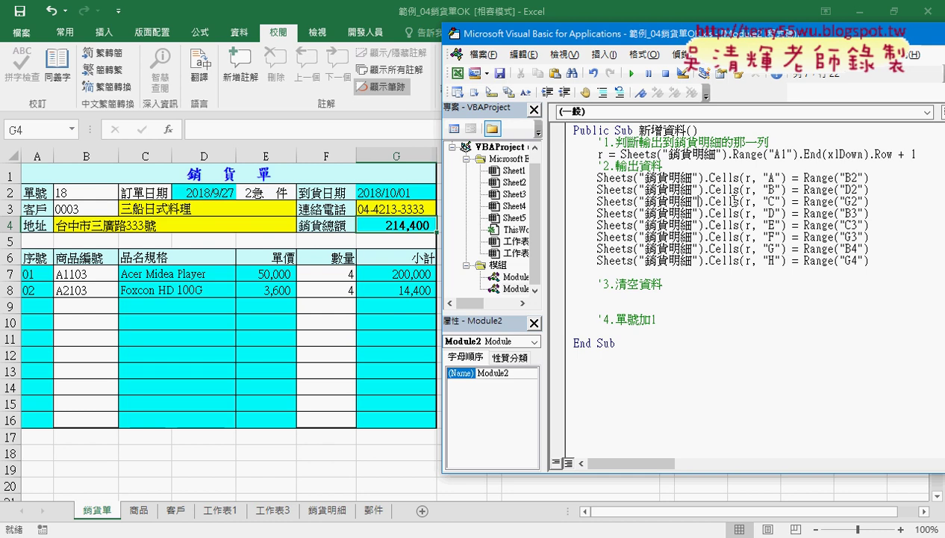
left_click(917, 153)
left_click_drag(918, 152, 620, 153)
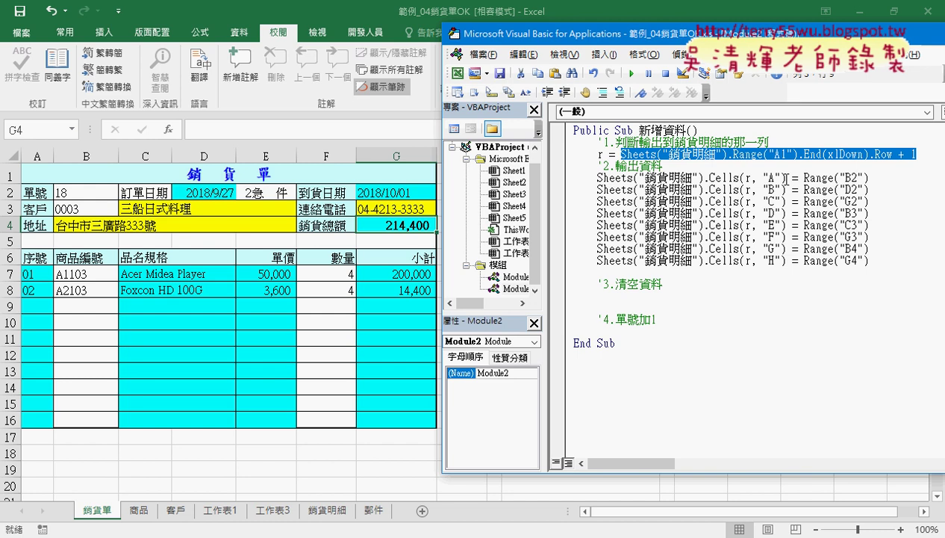
left_click(781, 296)
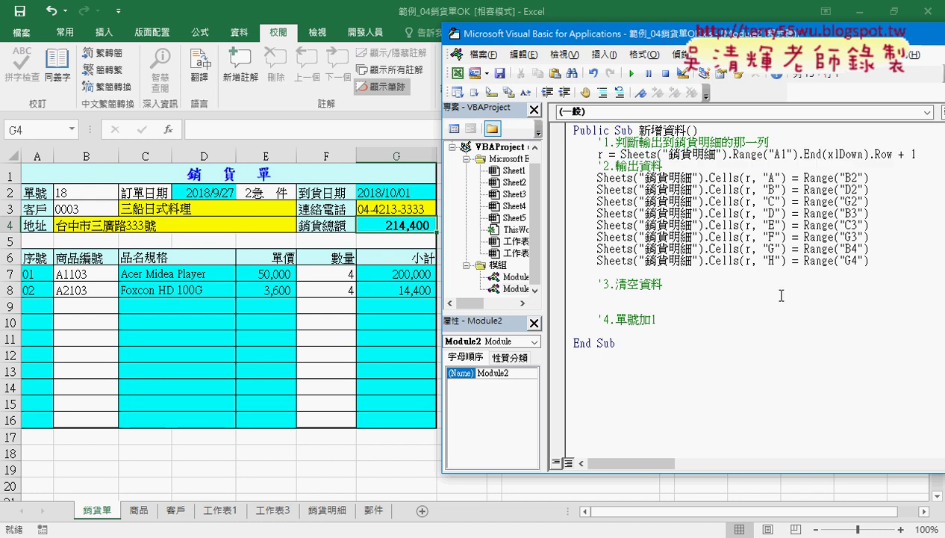
- Add ClearContents lines for B3 and E2 under the '3.清空資料 comment
key("Tab")
type("r")
type("ange")
type("(\"")
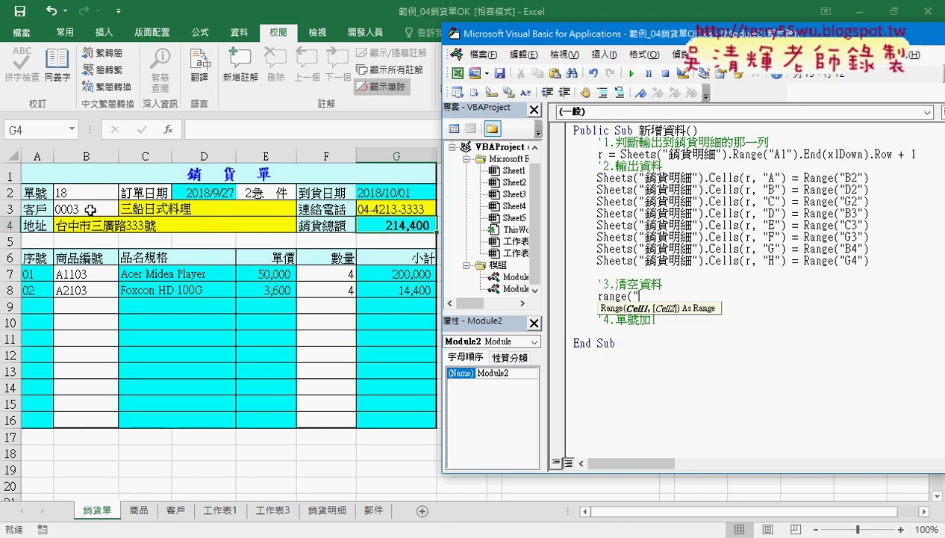
type("B3")
type("\").")
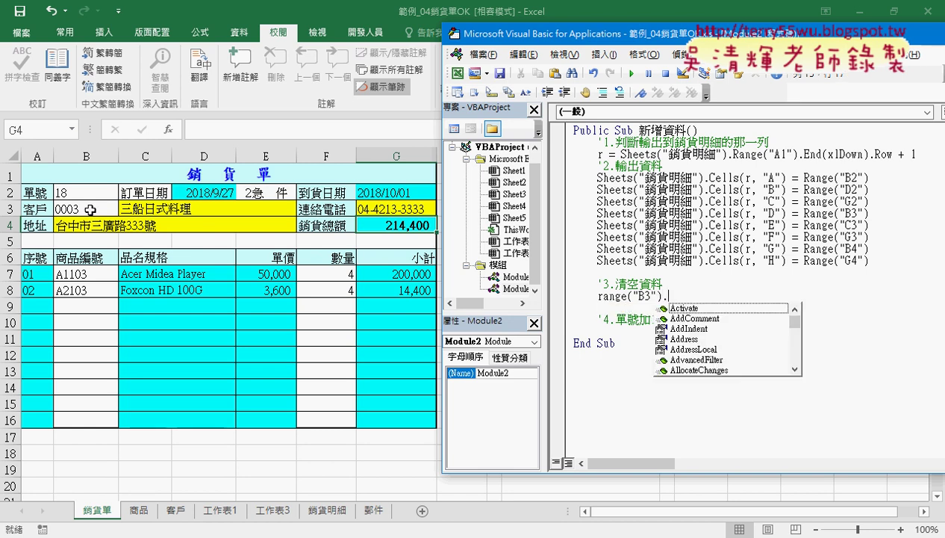
type("cl")
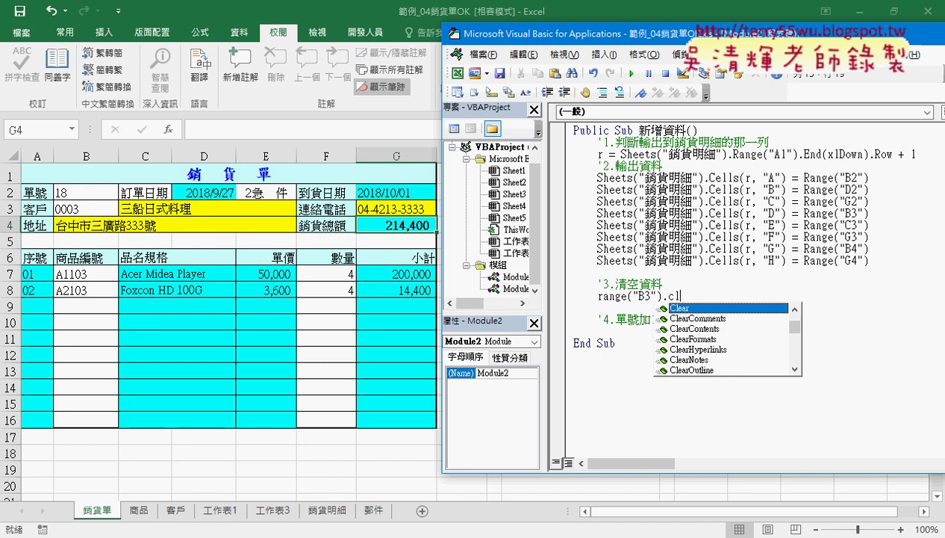
key("Down")
key("Down")
key("space")
key("Return")
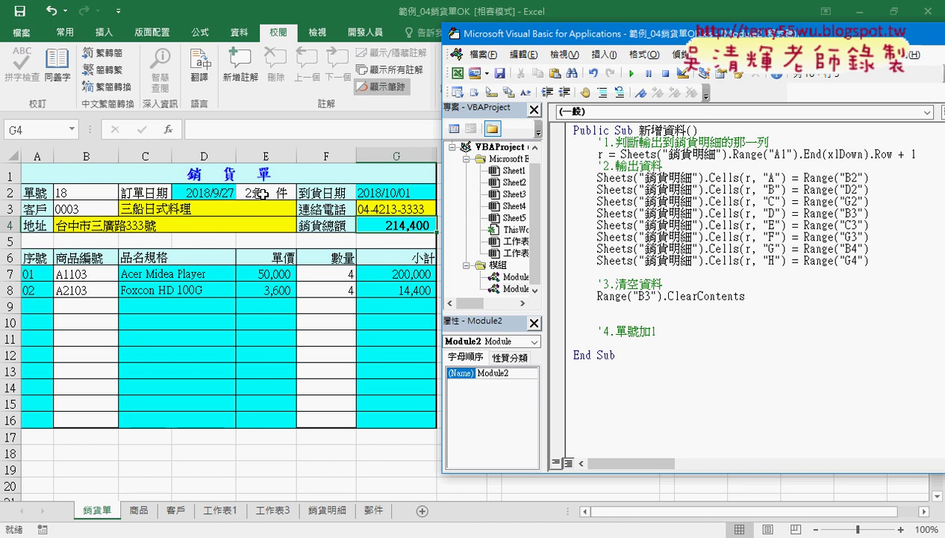
left_click_drag(746, 295, 599, 297)
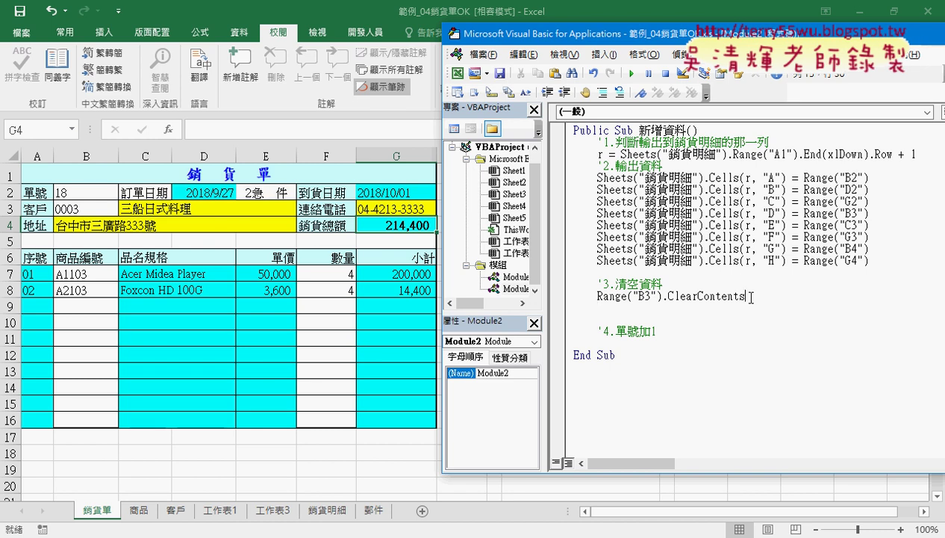
key("ctrl+c")
left_click(602, 308)
key("ctrl+v")
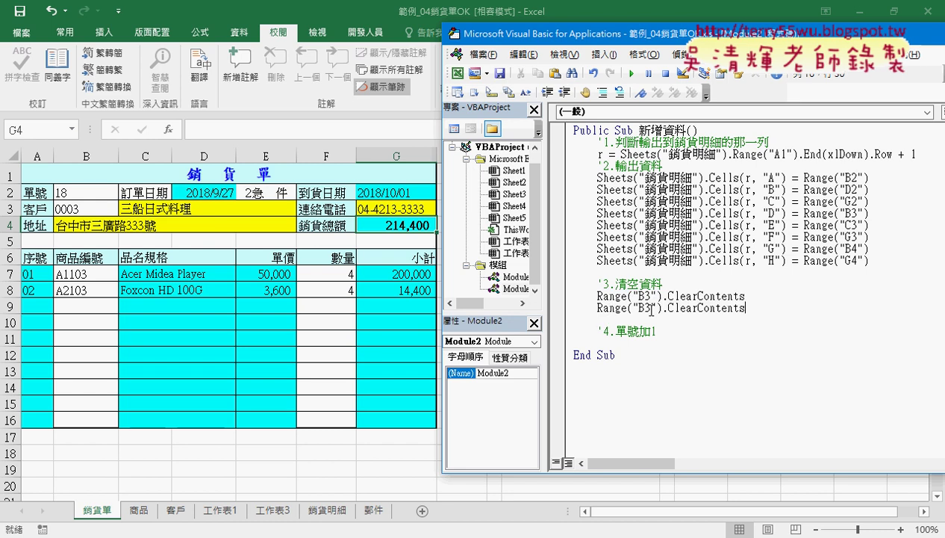
double_click(644, 308)
type("E2")
left_click(614, 318)
- Add a line that clears the product range B7:B16
mouse_move(745, 307)
left_mouse_down()
mouse_move(598, 308)
mouse_move(605, 319)
left_mouse_up()
left_click(574, 319)
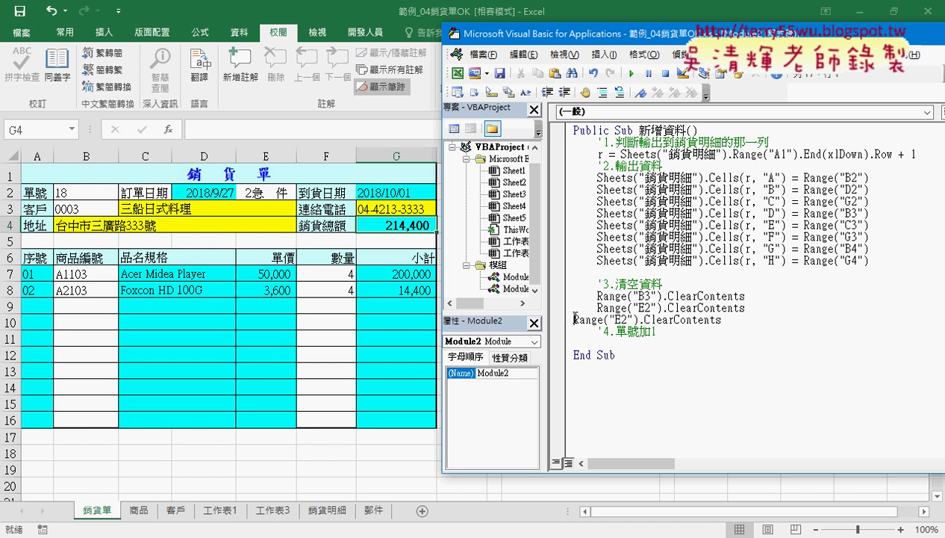
key("Tab")
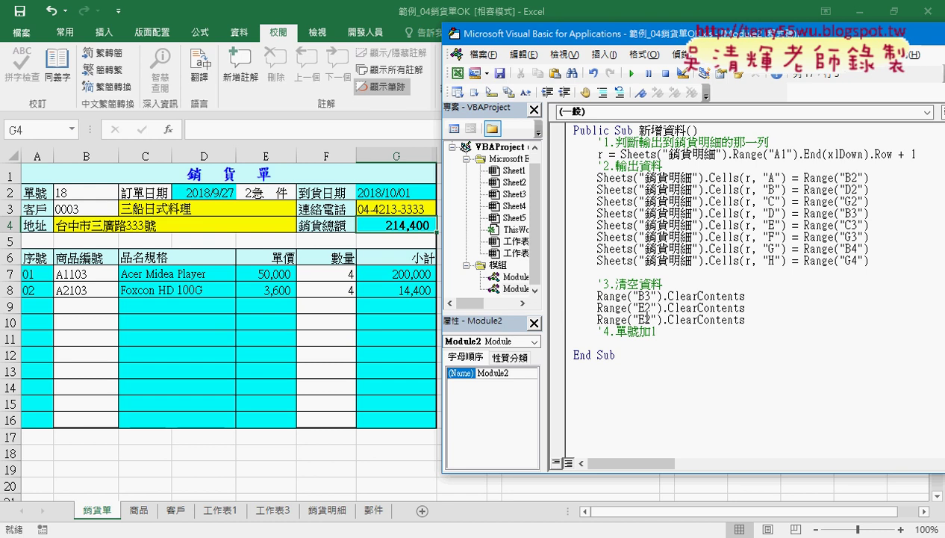
left_click_drag(636, 319, 642, 319)
type("B")
key("Right")
type(":")
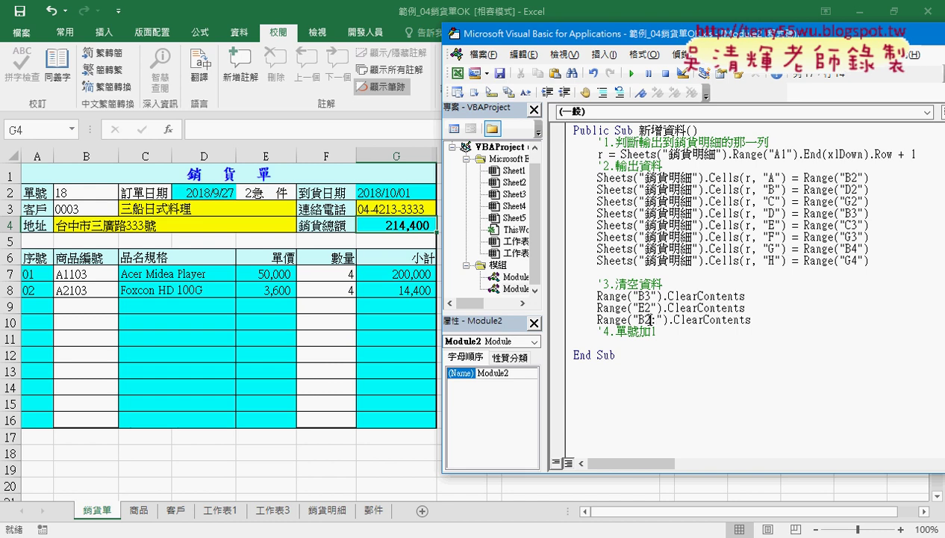
left_click_drag(644, 319, 650, 320)
type("7")
key("Right")
type("B16")
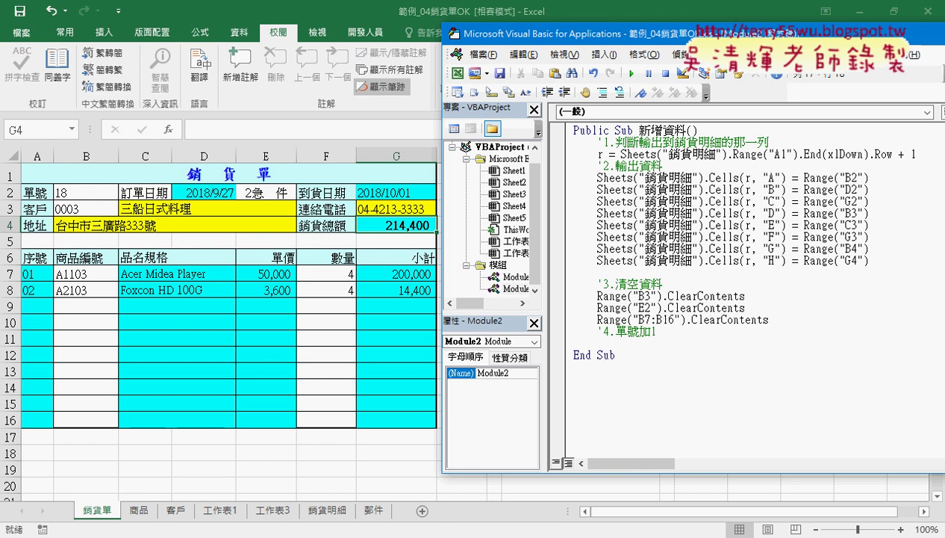
key("End")
key("Return")
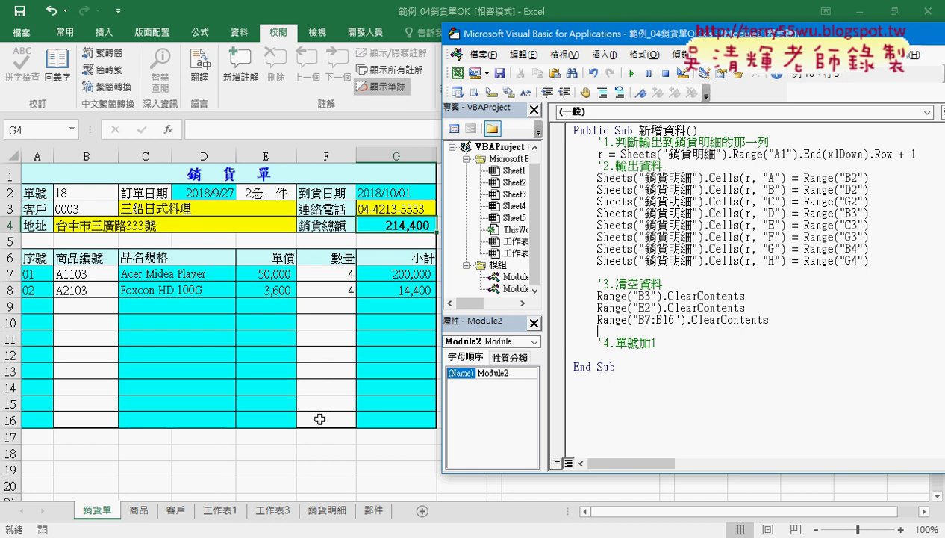
- Duplicate it into a line that clears the quantity range F7:F16
left_click(782, 320)
left_click_drag(782, 319, 587, 319)
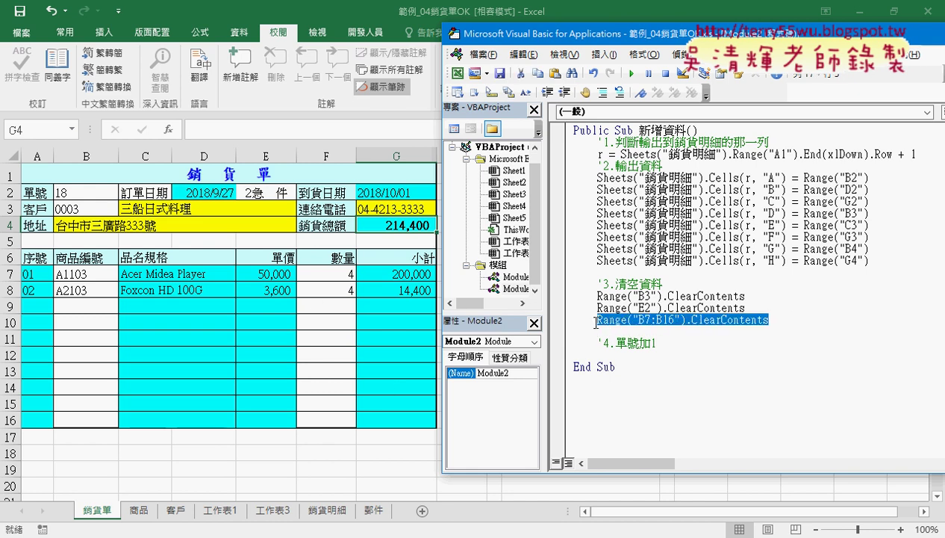
key("ctrl+c")
key("Down")
key("ctrl+v")
left_click(641, 331)
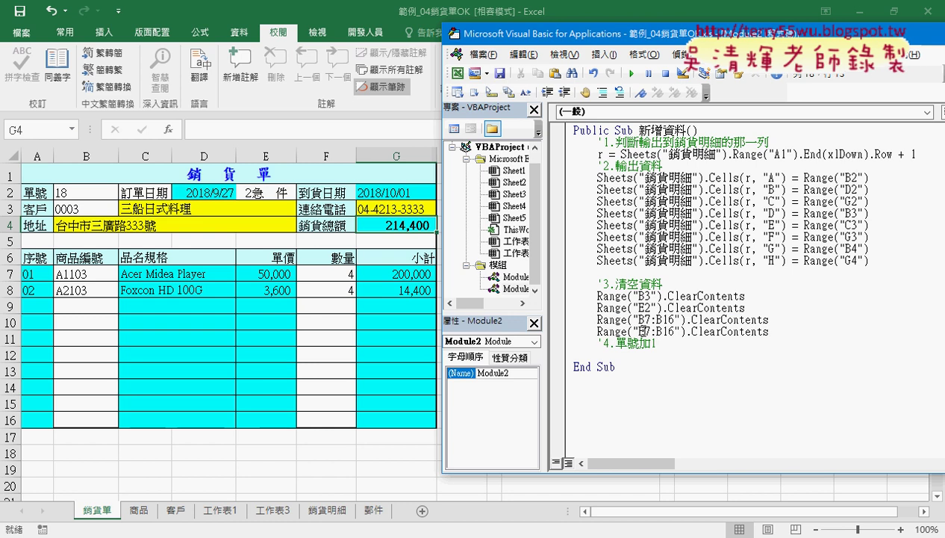
key("shift+Left")
type("F")
left_click(637, 330)
key("Delete")
type("F")
- Start an indented line above End Sub and copy a Range reference for the order-number step
left_click(700, 360)
key("Tab")
key("BackSpace")
mouse_move(660, 295)
left_mouse_down()
mouse_move(597, 297)
mouse_move(619, 352)
mouse_move(597, 355)
left_mouse_up()
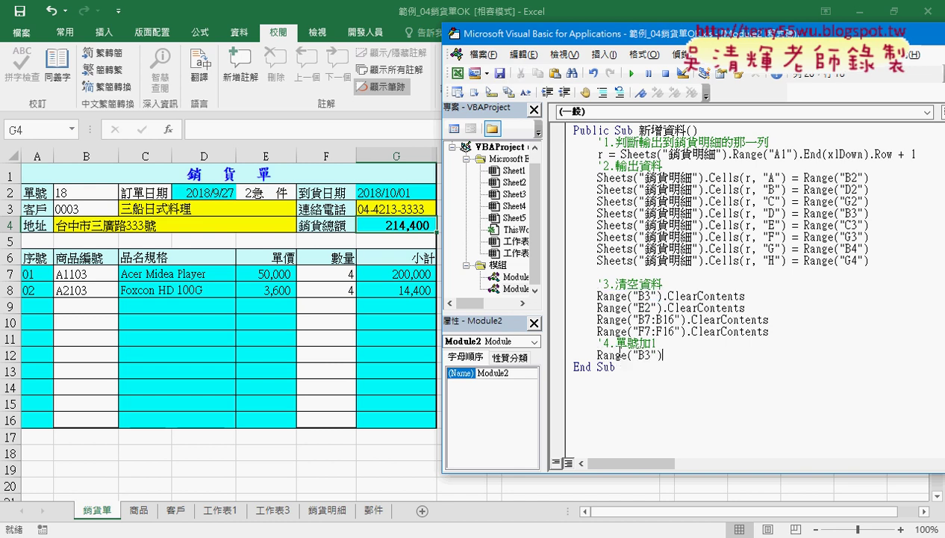
- Enter Range("B2") = Range("B2") + 1 as the order-number line before End Sub
left_click(646, 355)
key("BackSpace")
type("2\")")
type("=")
left_click_drag(662, 355, 597, 355)
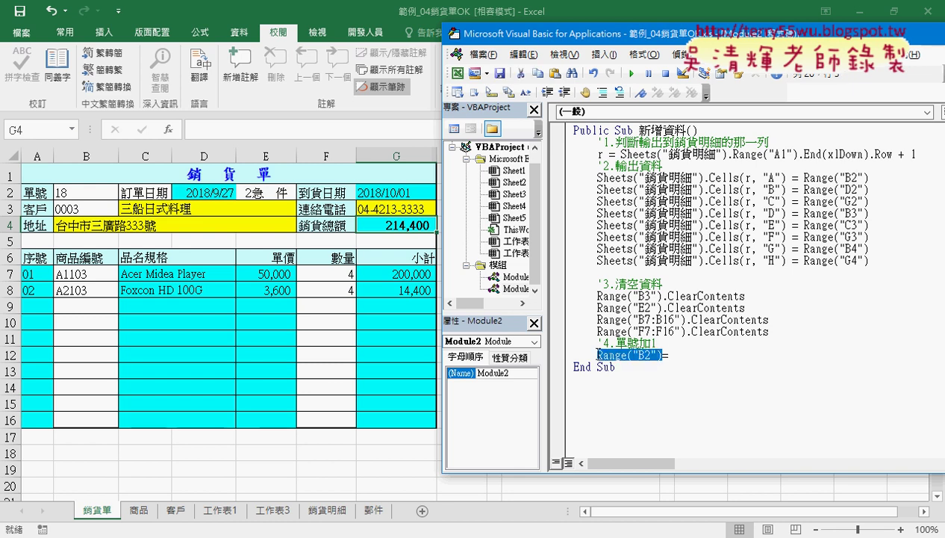
key("ctrl+c")
left_click(670, 355)
key("ctrl+v")
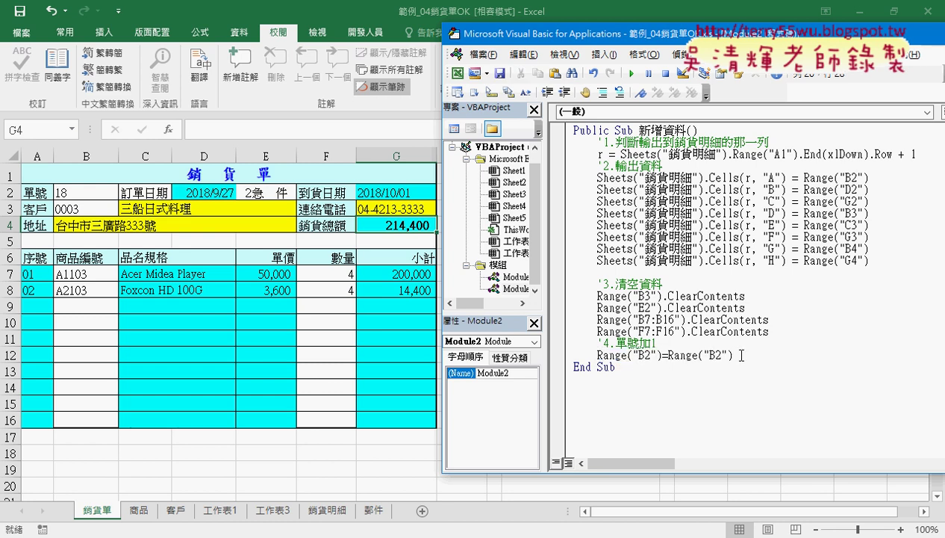
type("+1")
left_click(762, 405)
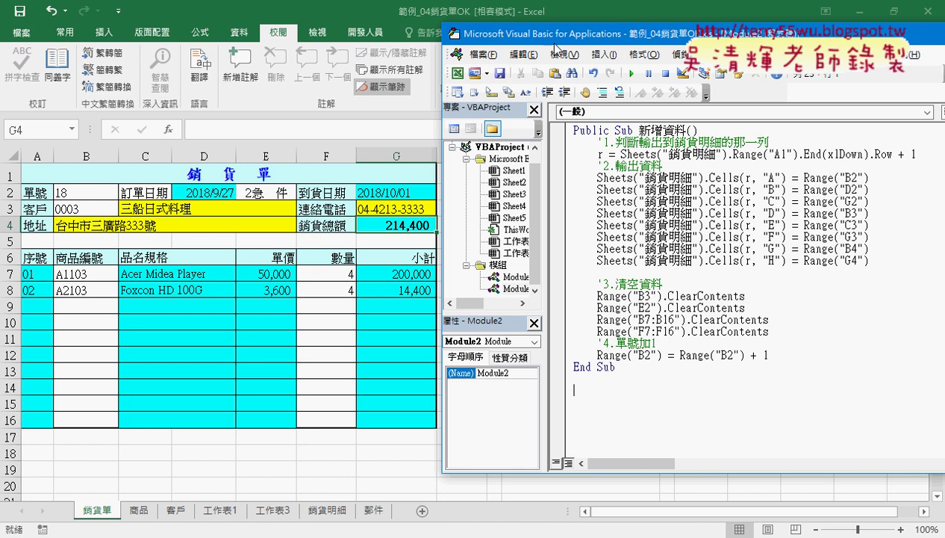
left_click_drag(558, 41, 624, 41)
left_click(661, 152)
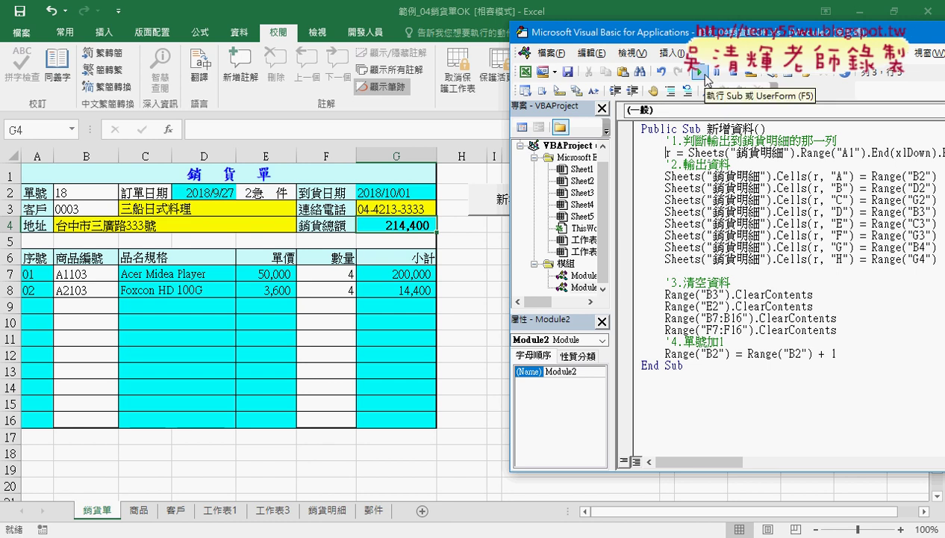
- Step 新增資料 with F8 past the row calculation (r = 17) into the output lines
left_click(627, 153)
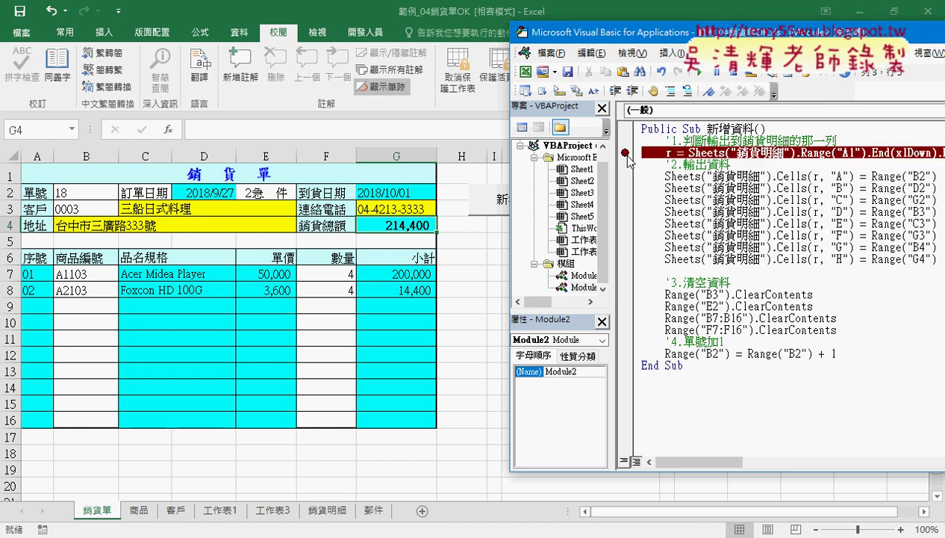
left_click(627, 154)
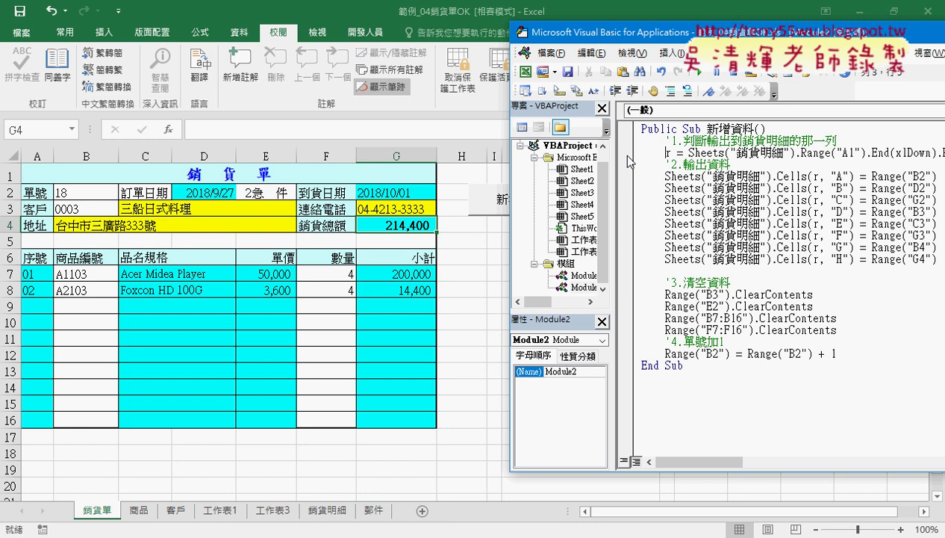
key("F8")
key("F8")
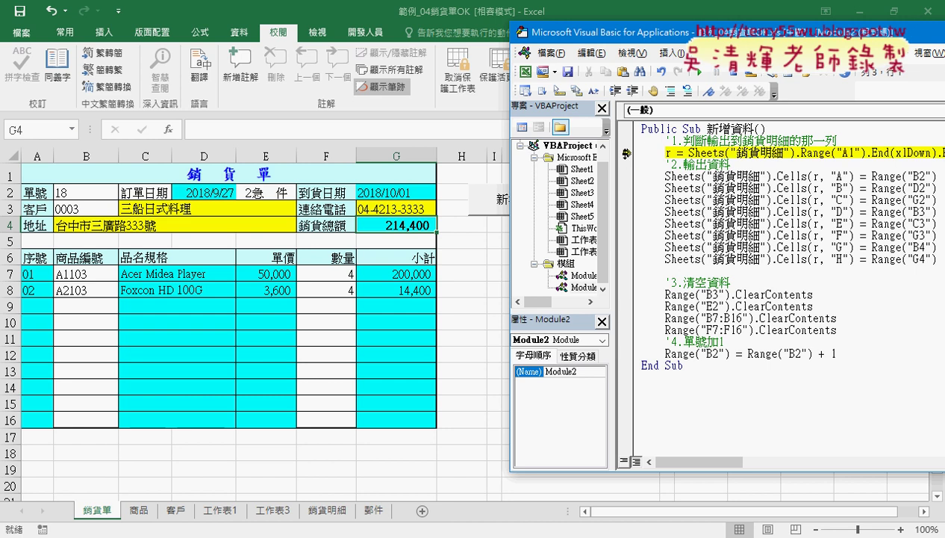
key("F8")
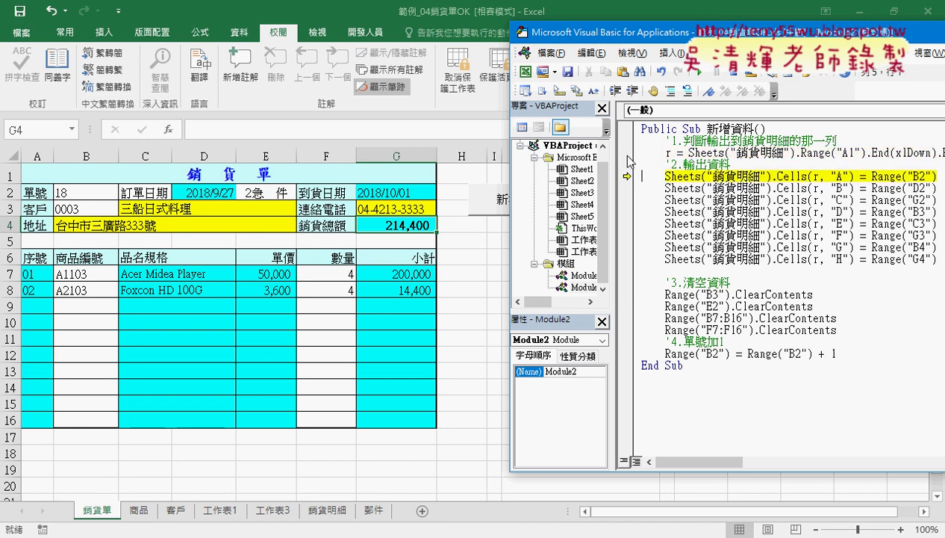
mouse_move(671, 153)
left_click_drag(720, 32, 628, 33)
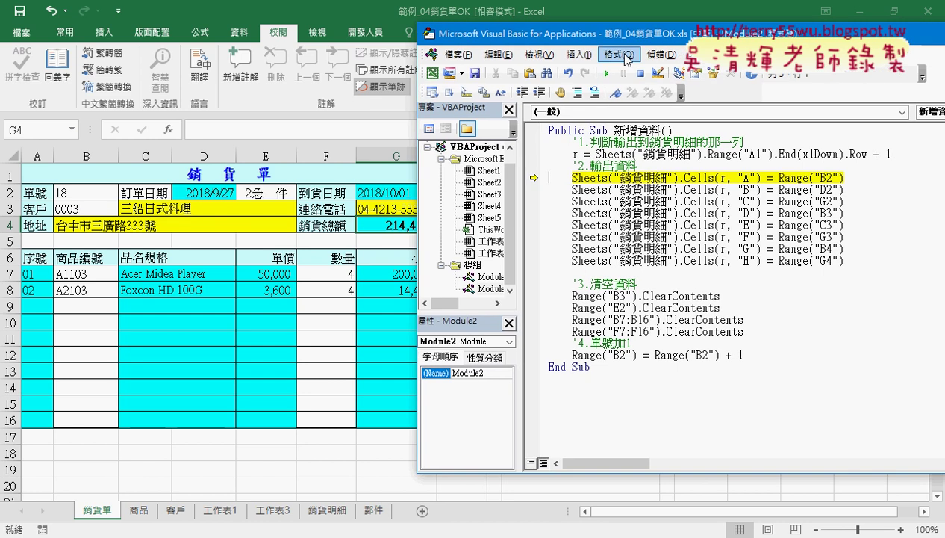
key("F8")
key("F8")
key("F8")
key("F8")
key("F8")
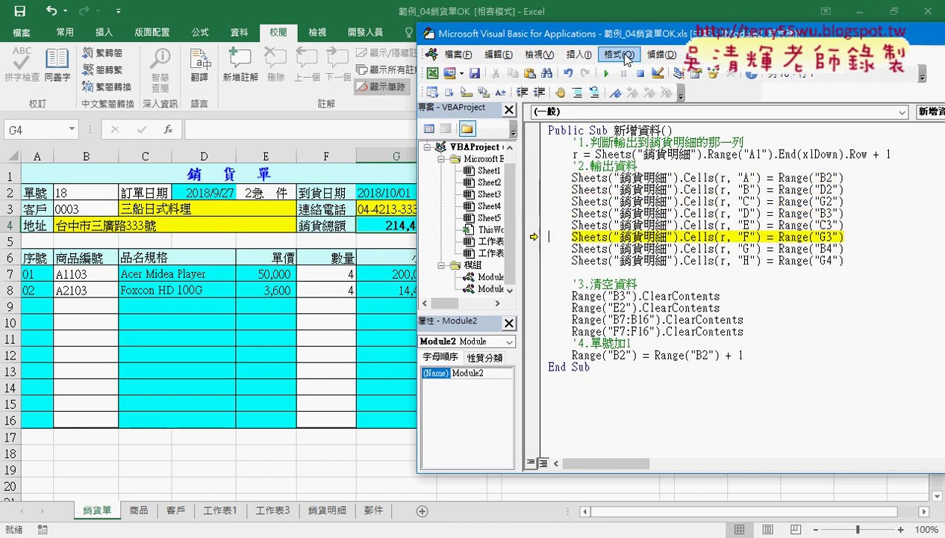
key("F8")
key("F8")
key("F8")
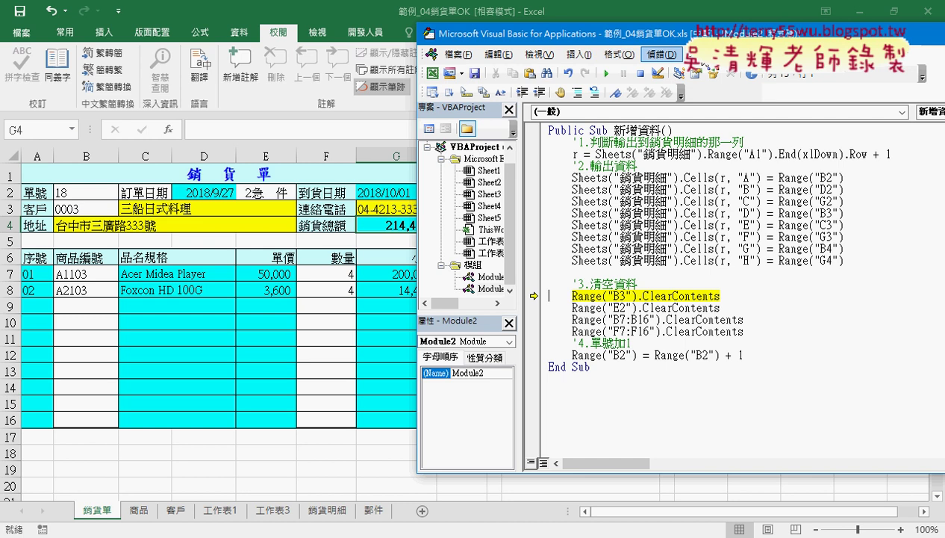
- Check the new row 17 in 銷貨明細, then bring the macro code back over the 銷貨單 form
left_click(326, 514)
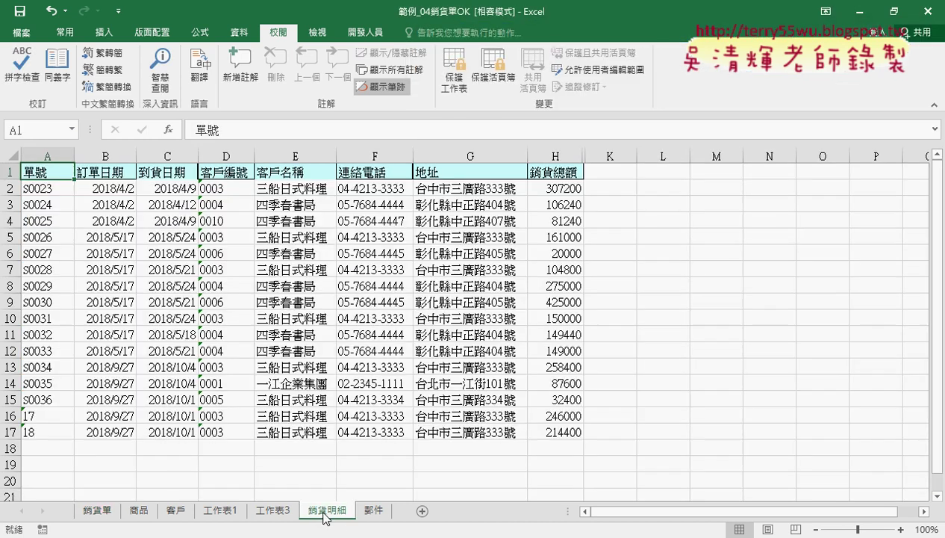
left_click_drag(47, 432, 564, 439)
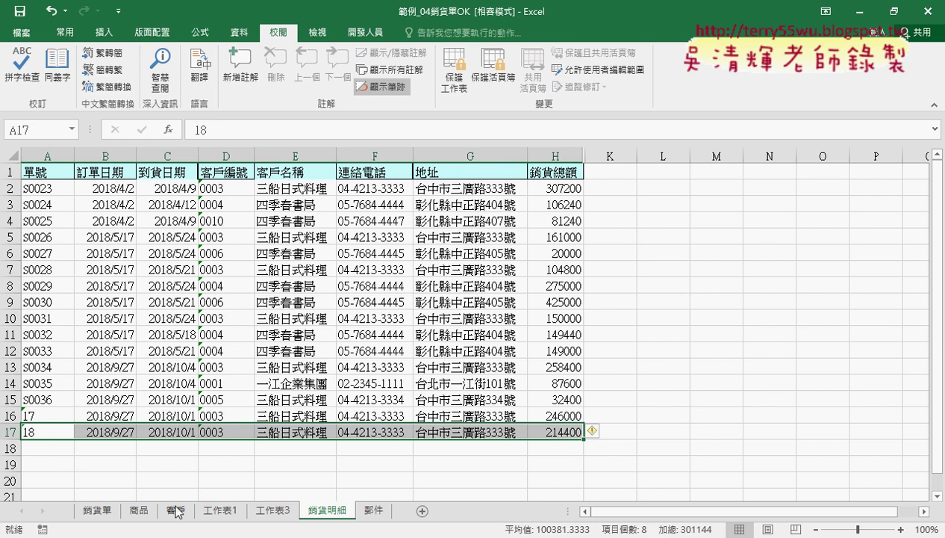
left_click(97, 510)
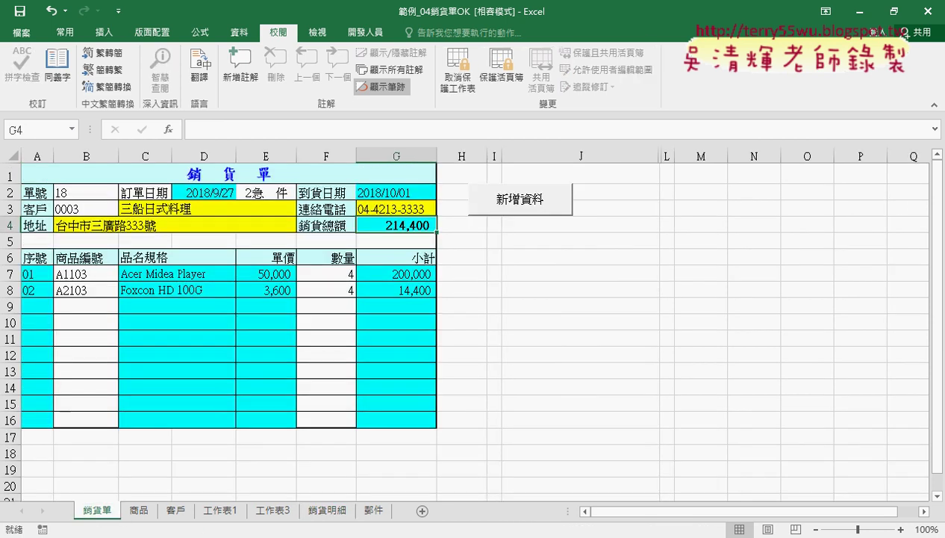
left_click(138, 484)
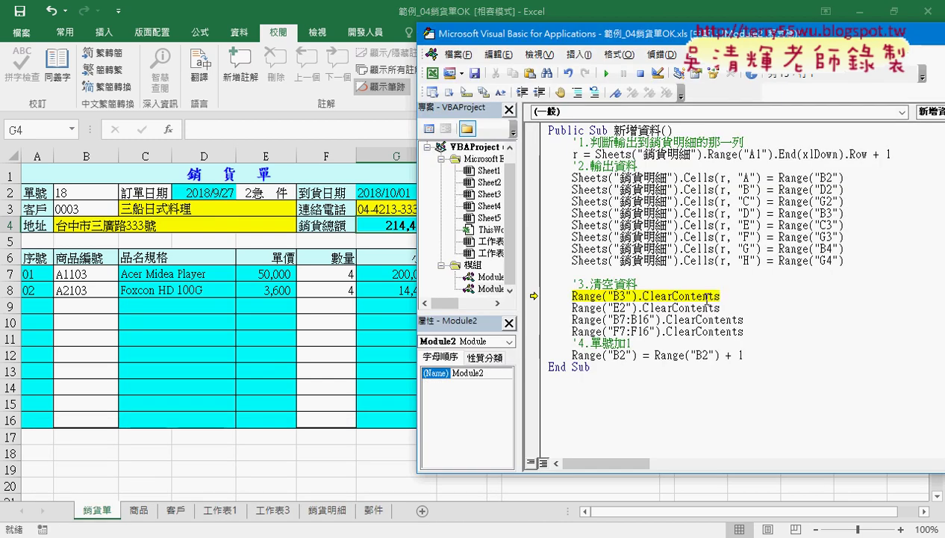
- Step through the B3, E2, B7:B16 and F7:F16 clears and the B2 increment to End Sub
key("F8")
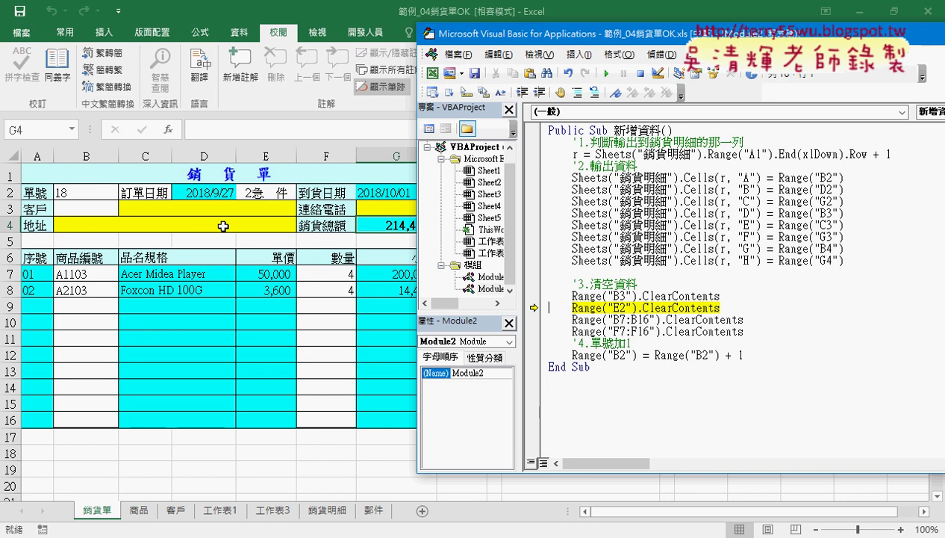
key("F8")
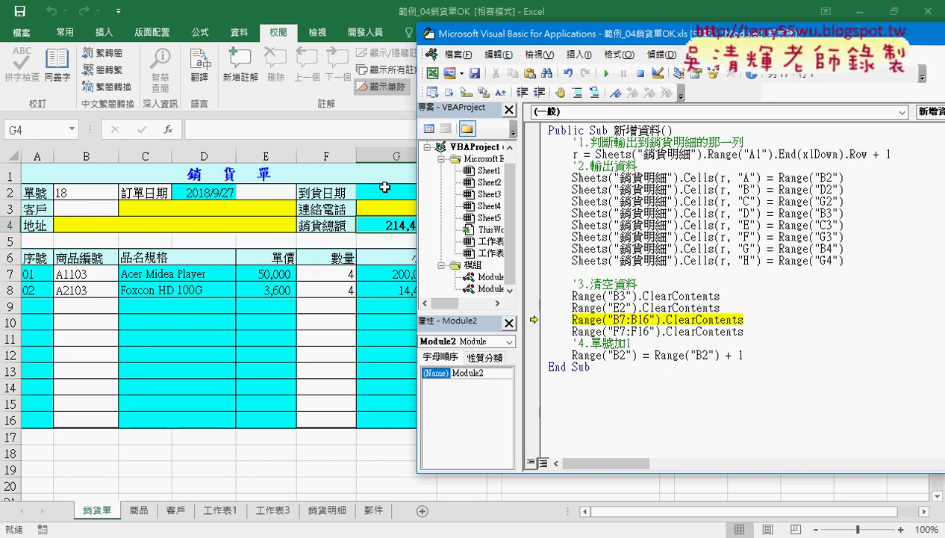
key("F8")
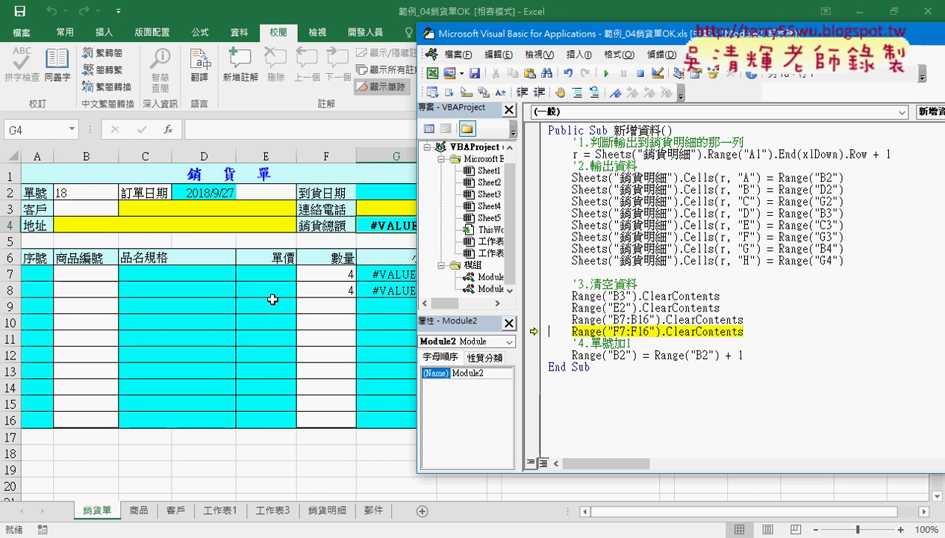
key("F8")
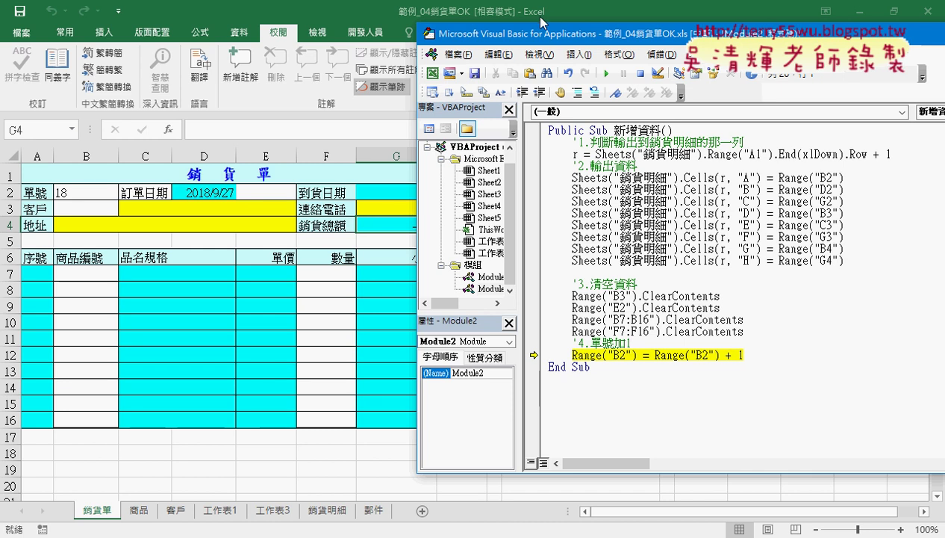
left_click_drag(539, 39, 592, 42)
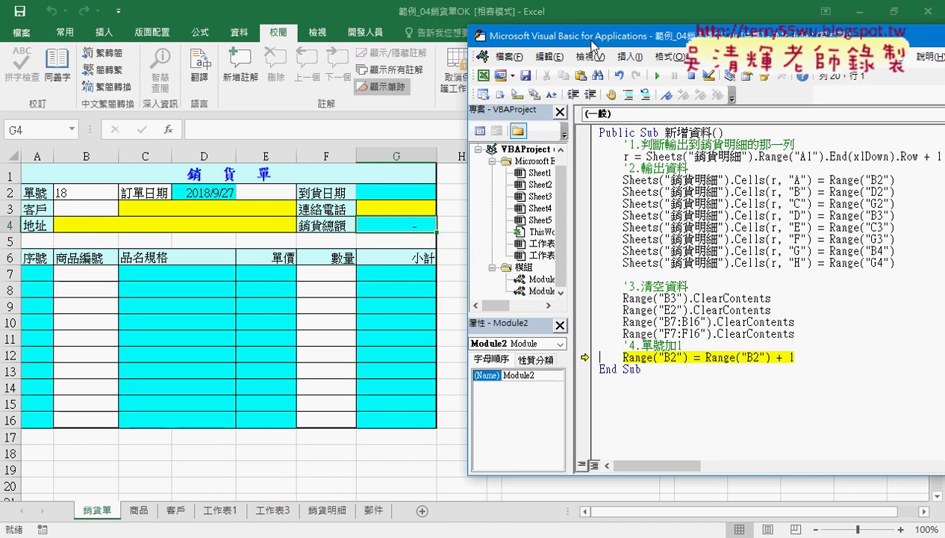
key("F8")
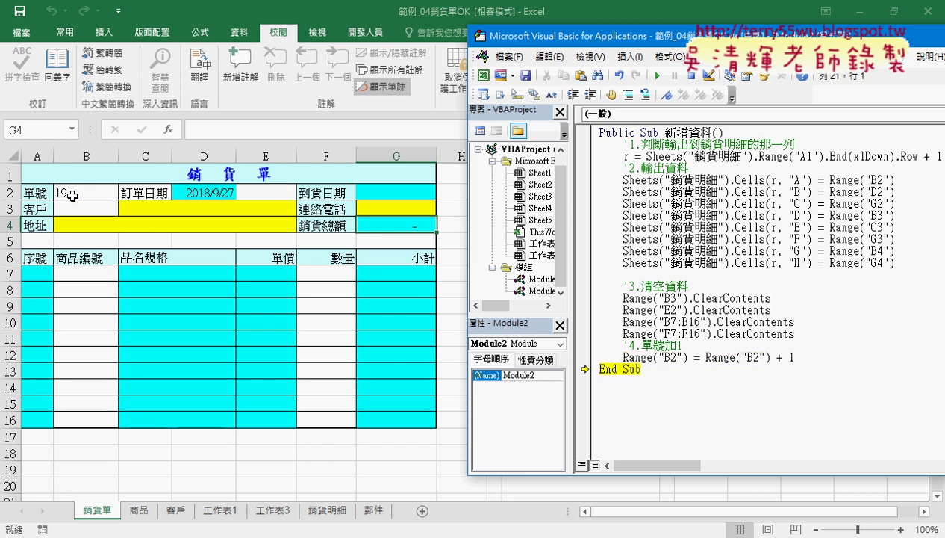
key("F8")
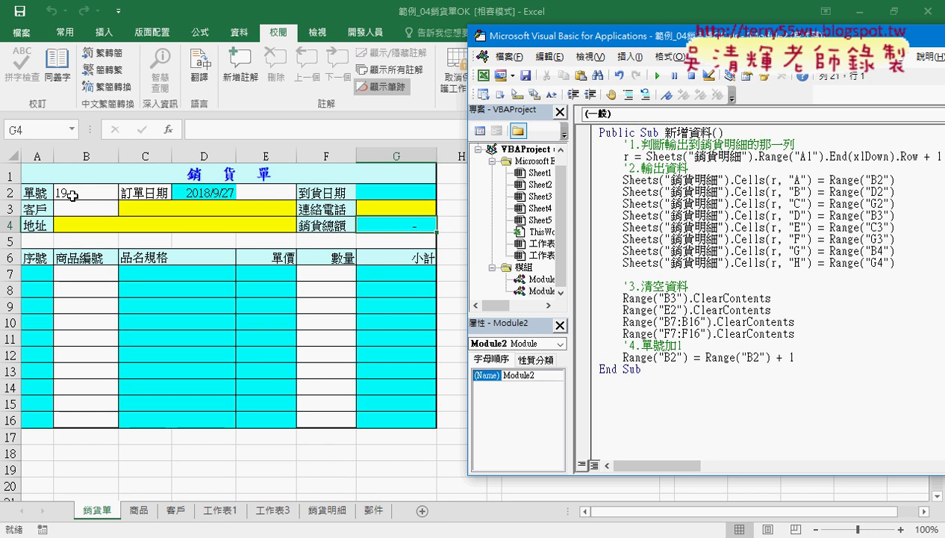
left_click_drag(603, 42, 438, 44)
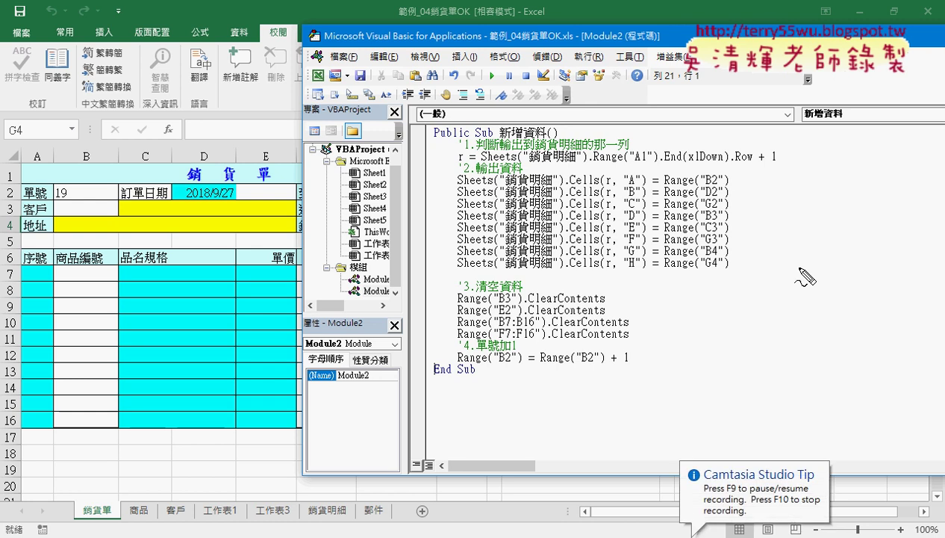
left_click_drag(592, 160, 514, 160)
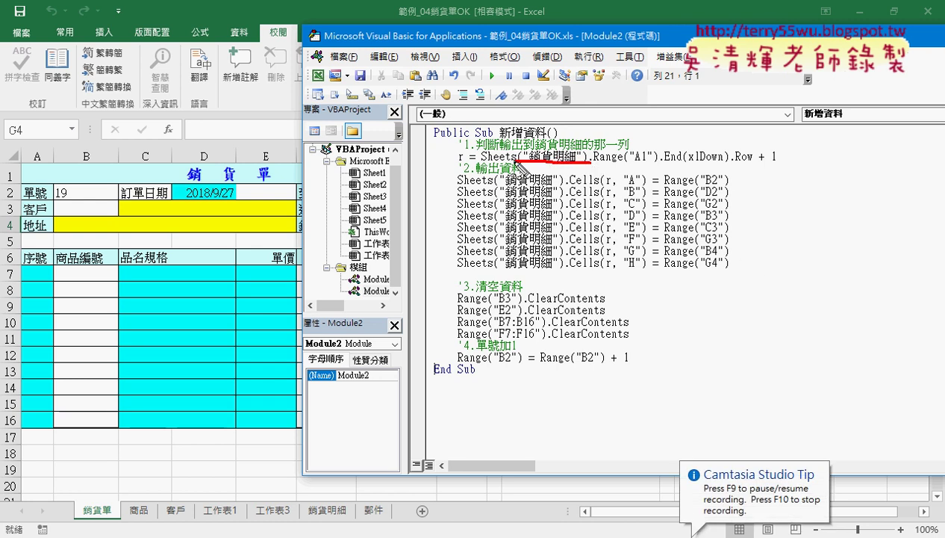
left_click_drag(357, 525, 351, 522)
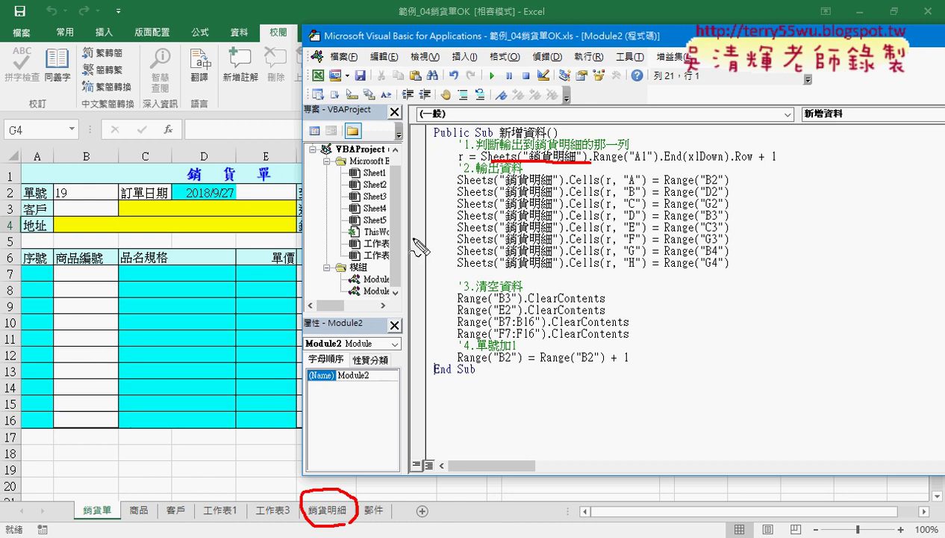
mouse_move(728, 183)
left_mouse_down()
mouse_move(606, 178)
mouse_move(625, 185)
left_mouse_up()
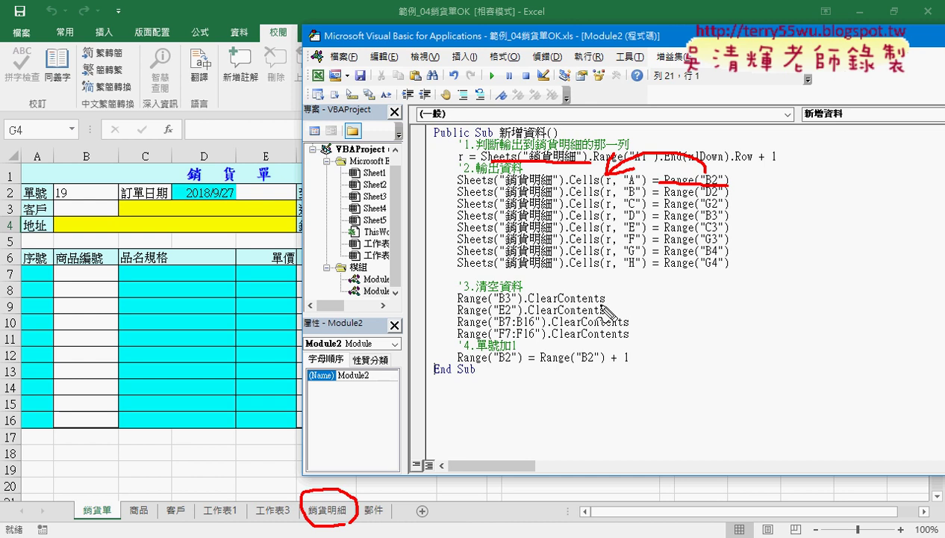
left_click_drag(606, 301, 553, 300)
left_click_drag(606, 317, 540, 318)
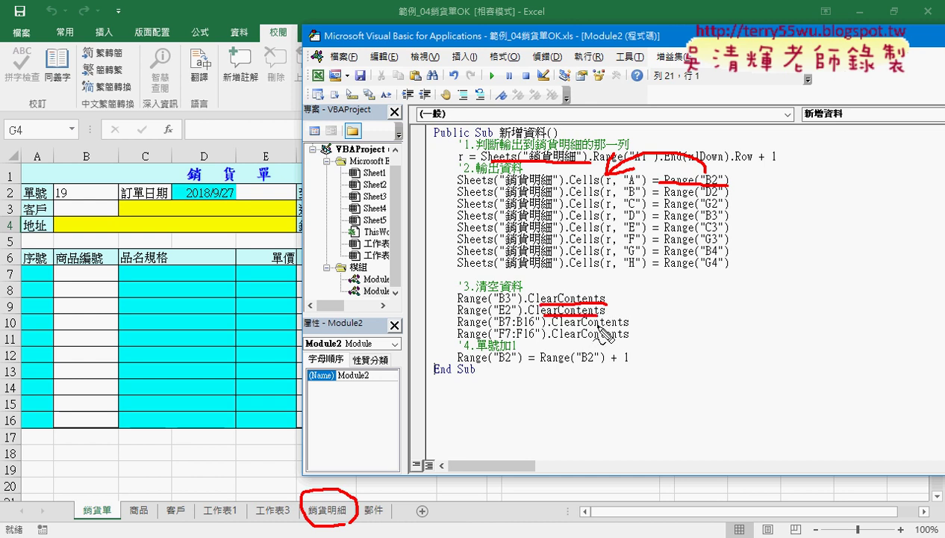
left_click_drag(608, 327, 571, 329)
left_click_drag(516, 304, 458, 304)
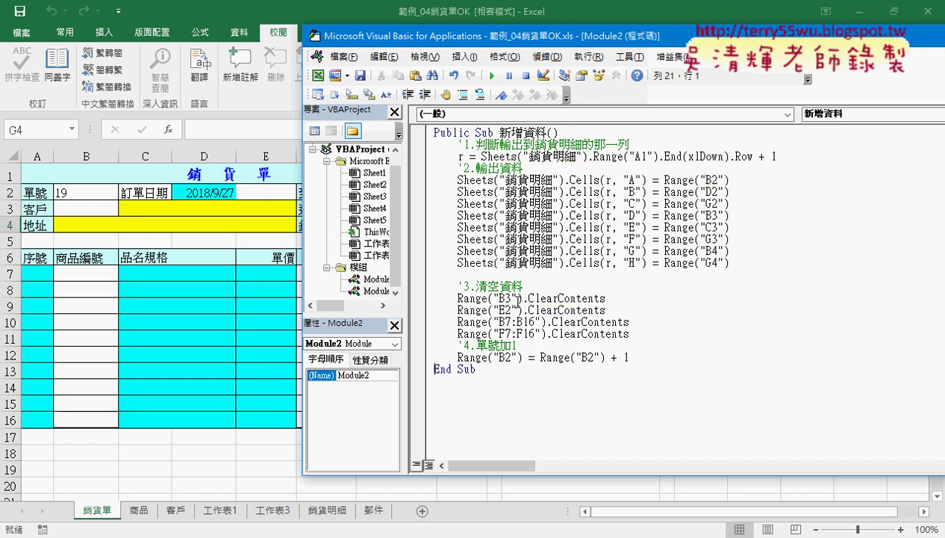
left_click(549, 287)
key("Return")
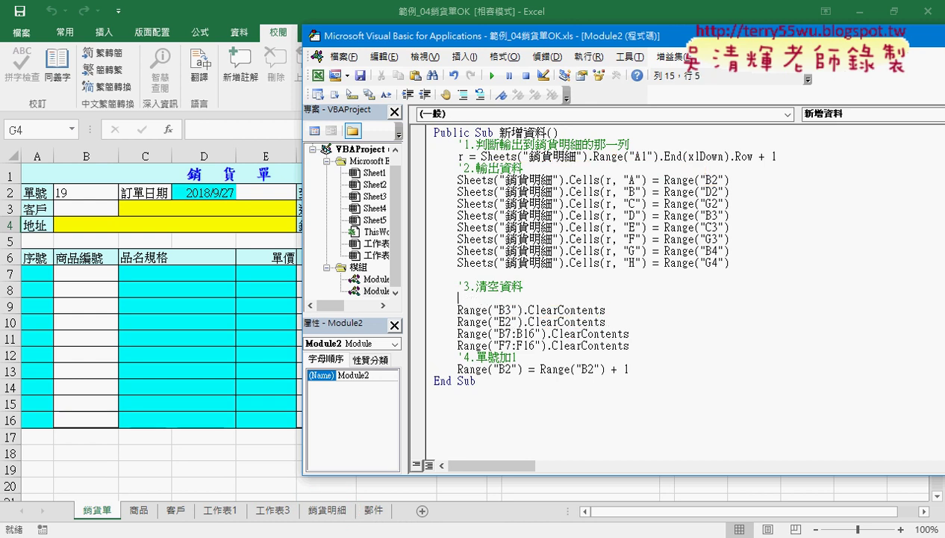
type("ce")
type("lls")
type("(")
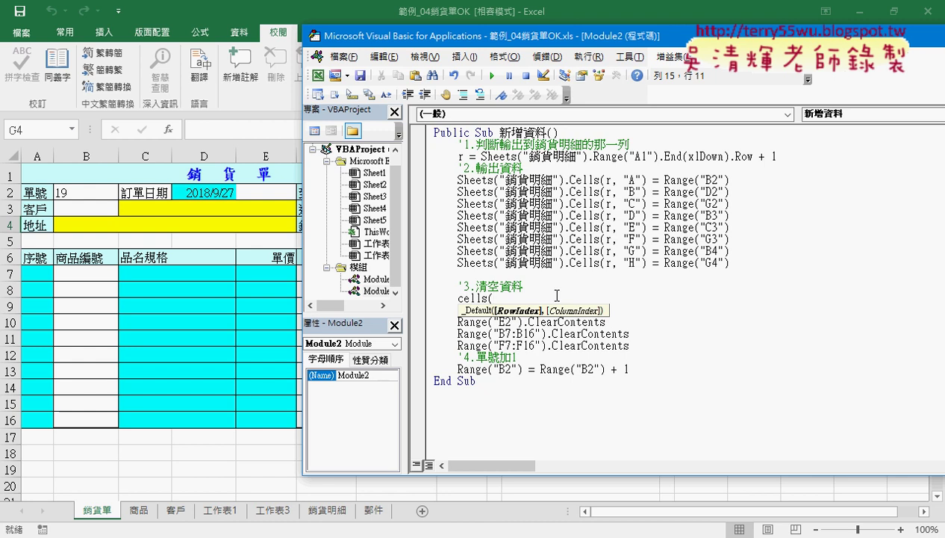
type("3")
type(",")
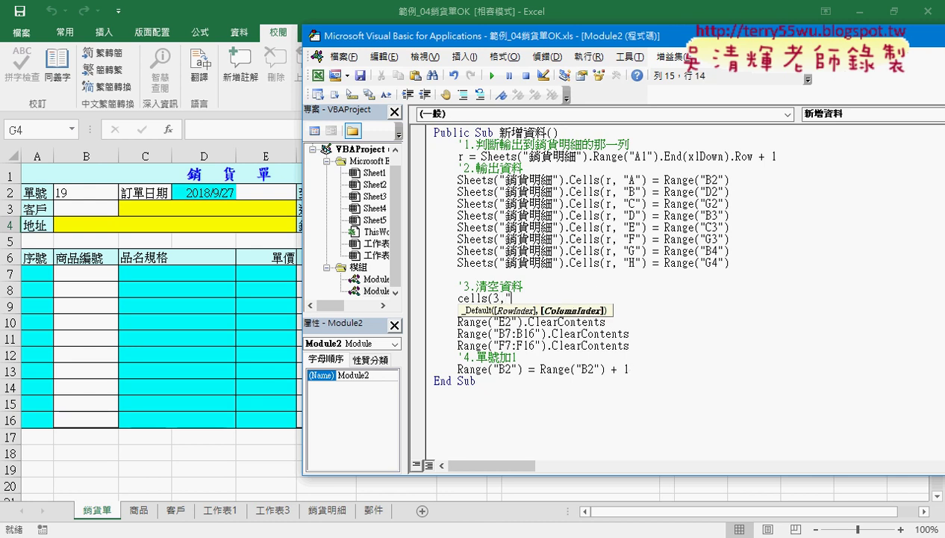
type("\"B\"")
type(")=\"\"")
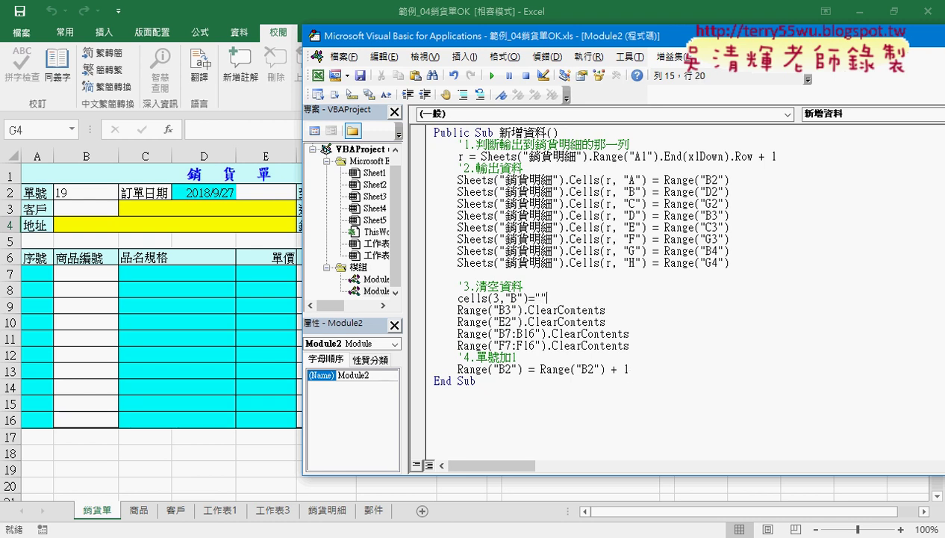
left_click(641, 364)
left_click(613, 310)
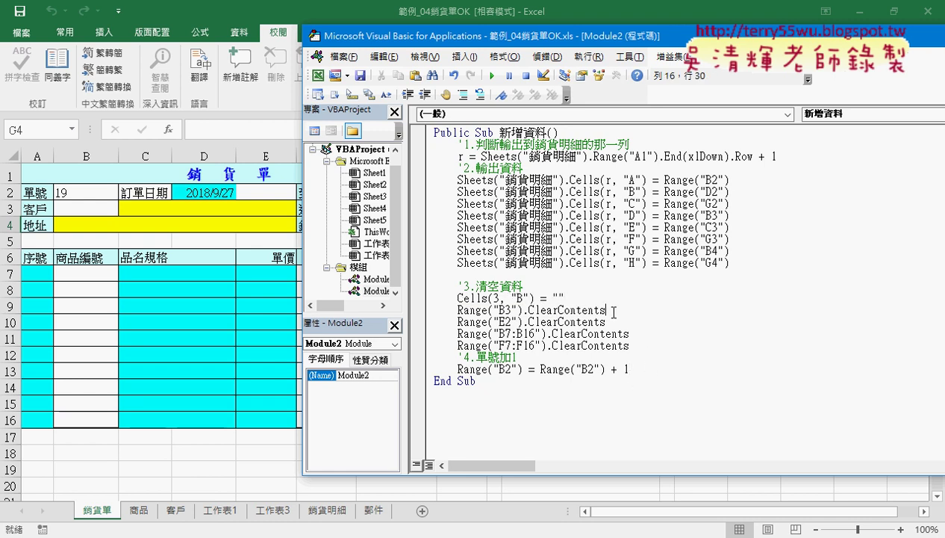
mouse_move(598, 310)
left_mouse_down()
mouse_move(607, 309)
mouse_move(422, 308)
left_mouse_up()
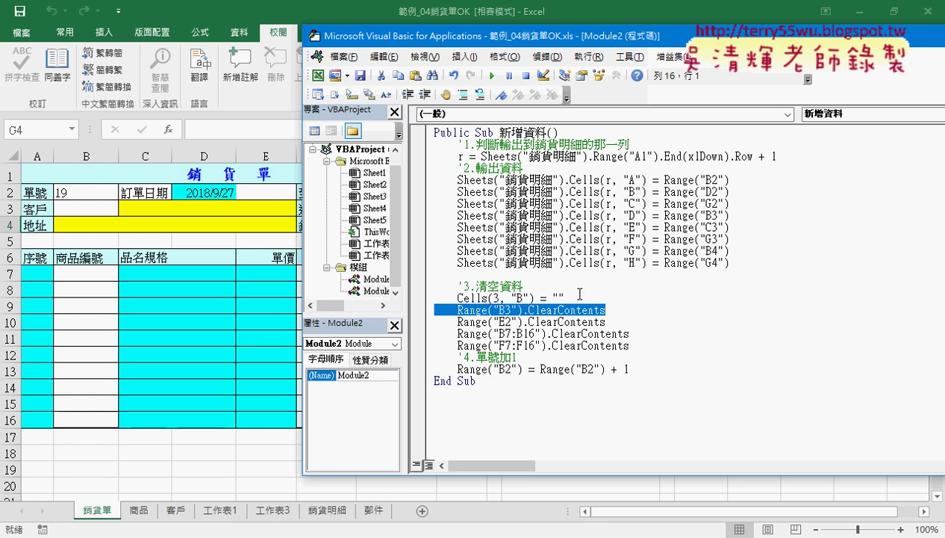
left_click_drag(578, 297, 429, 297)
key("Delete")
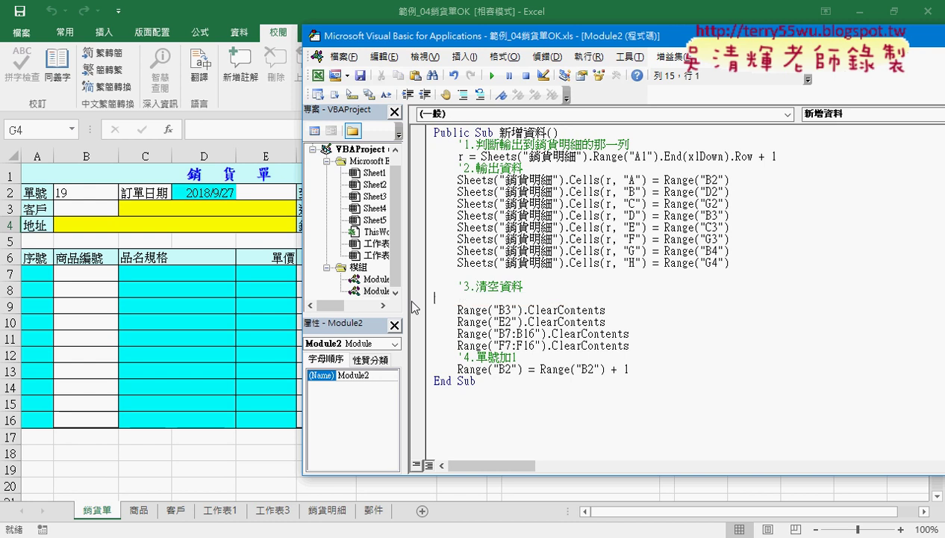
key("Delete")
left_click_drag(644, 357, 541, 357)
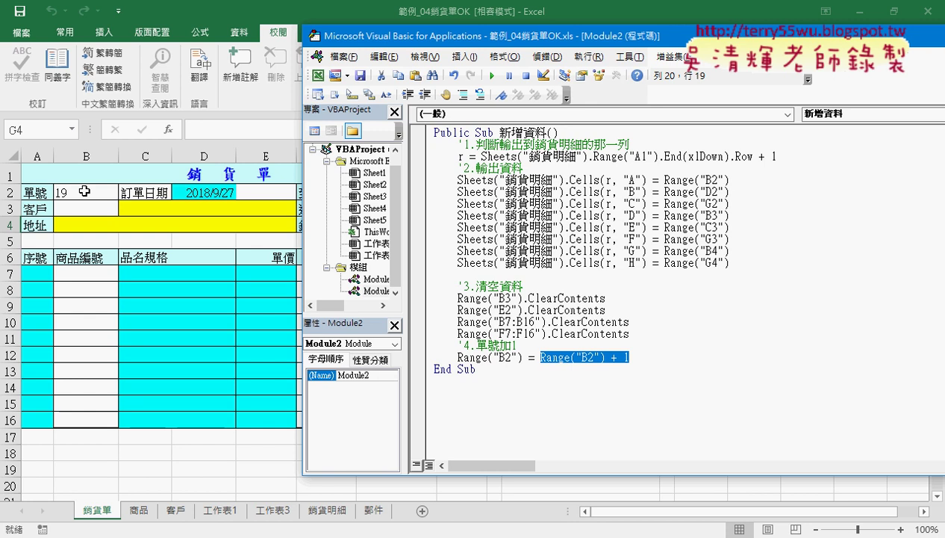
left_click(588, 359)
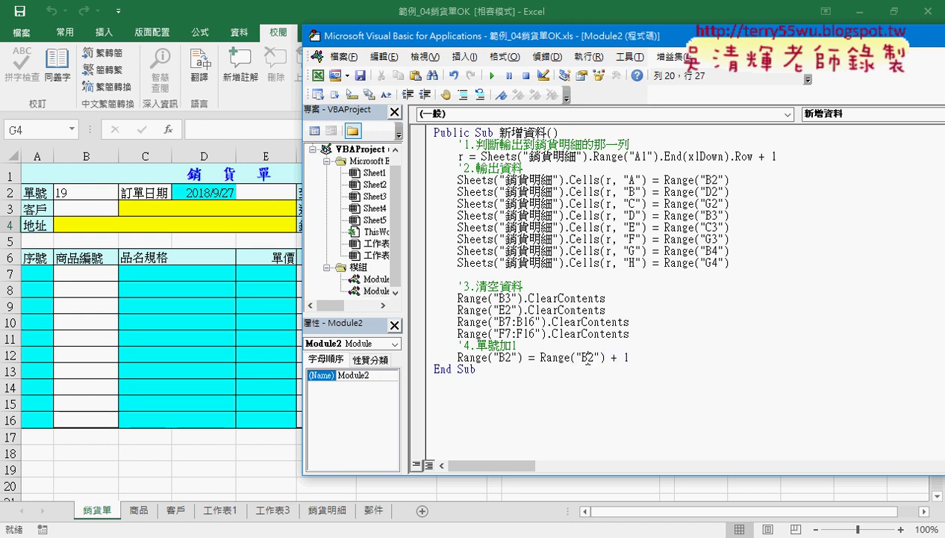